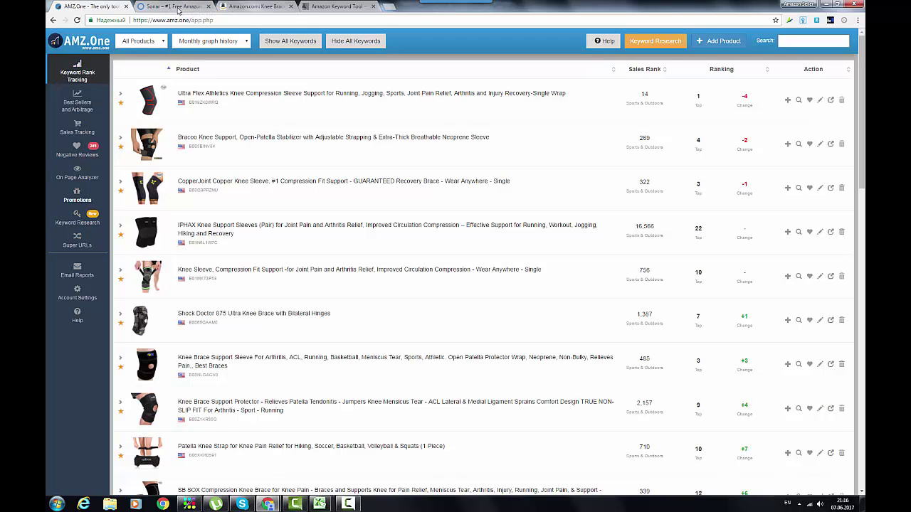
click(175, 6)
click(80, 8)
mouse_move(319, 504)
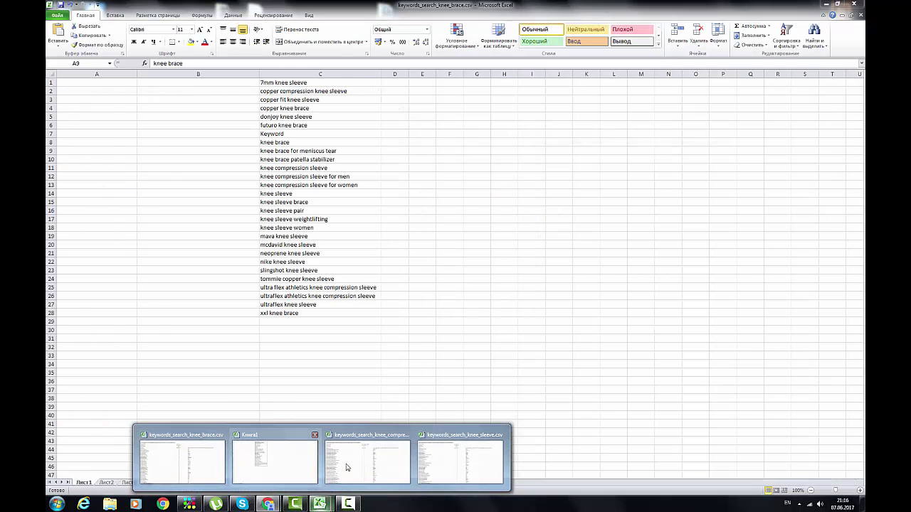
mouse_move(366, 465)
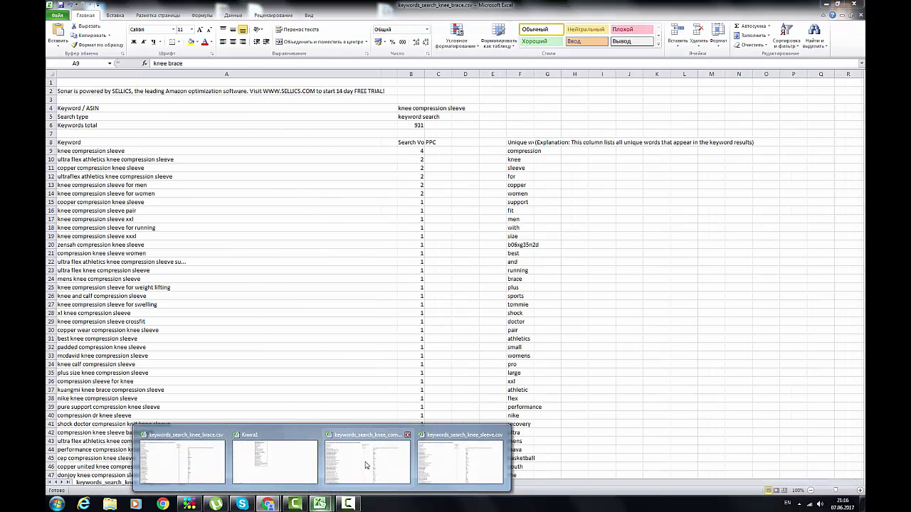
mouse_move(311, 452)
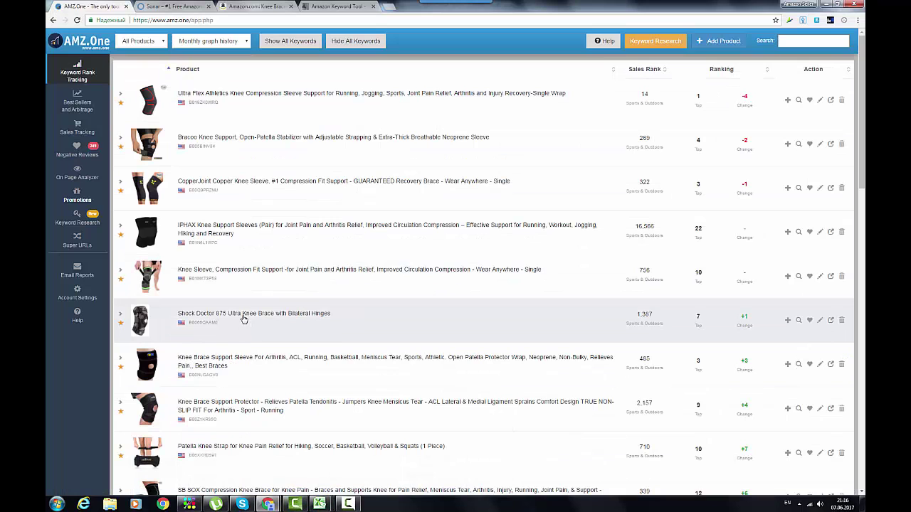
Copy the phrase "Knee Brace" from the Shock Doctor 875 product title and collapse that product's keyword list.
drag(243, 314, 272, 315)
right_click(271, 315)
click(291, 322)
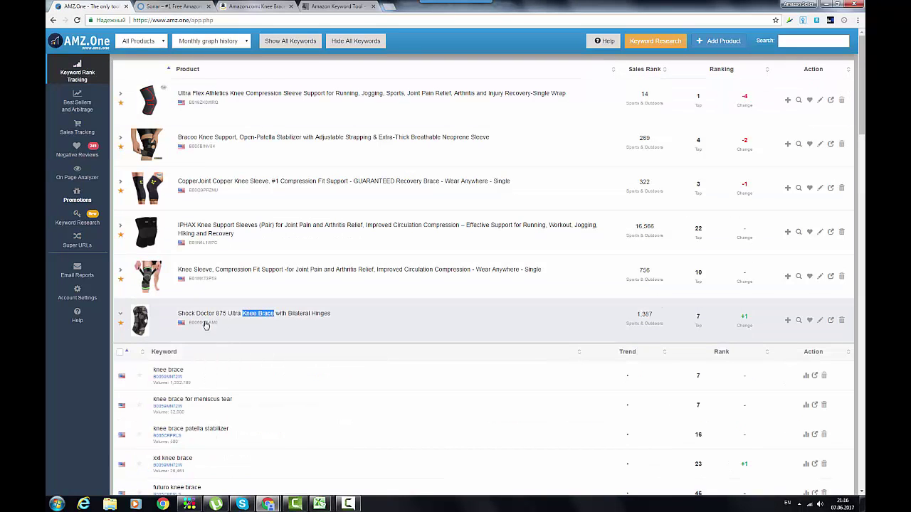
click(206, 325)
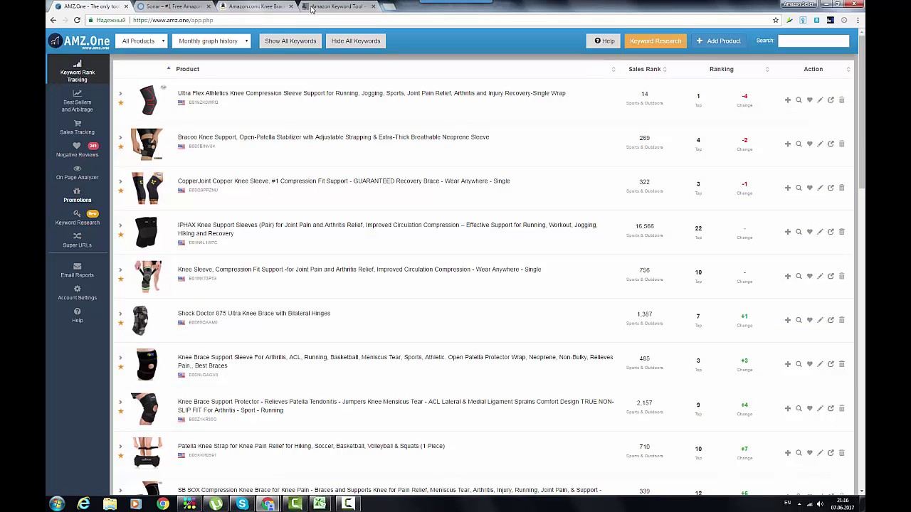
Switch to the Sonar keyword tool and run a US keyword search for "Knee Brace".
click(171, 6)
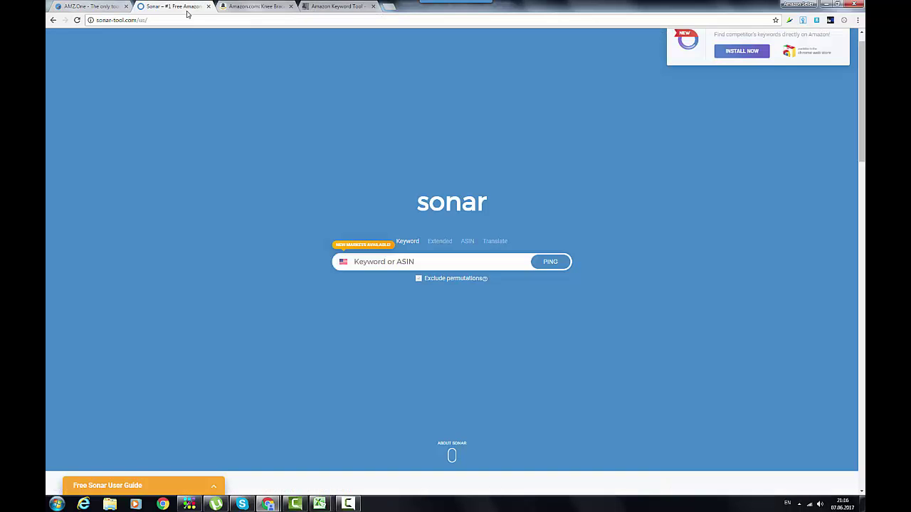
click(370, 263)
key(ctrl+v)
key(Return)
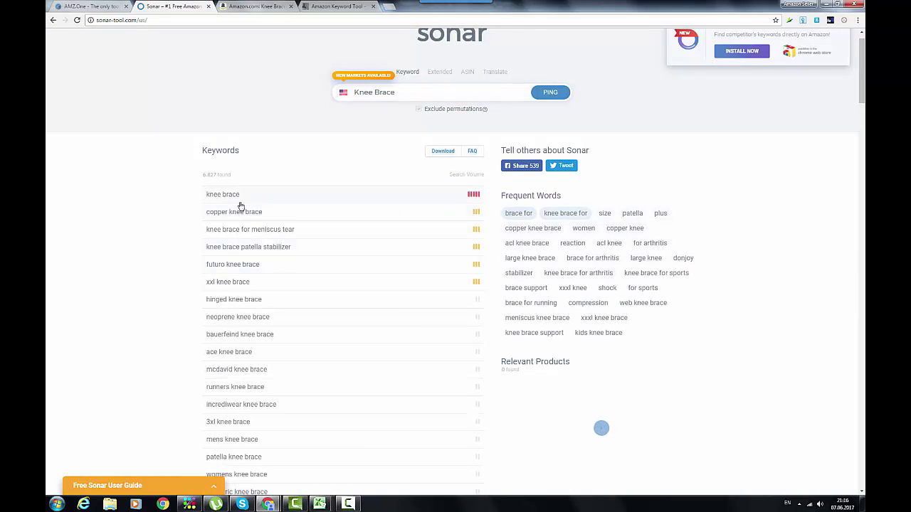
Download the full list of Knee Brace keywords from the Sonar results.
scroll(384, 352, down, 3)
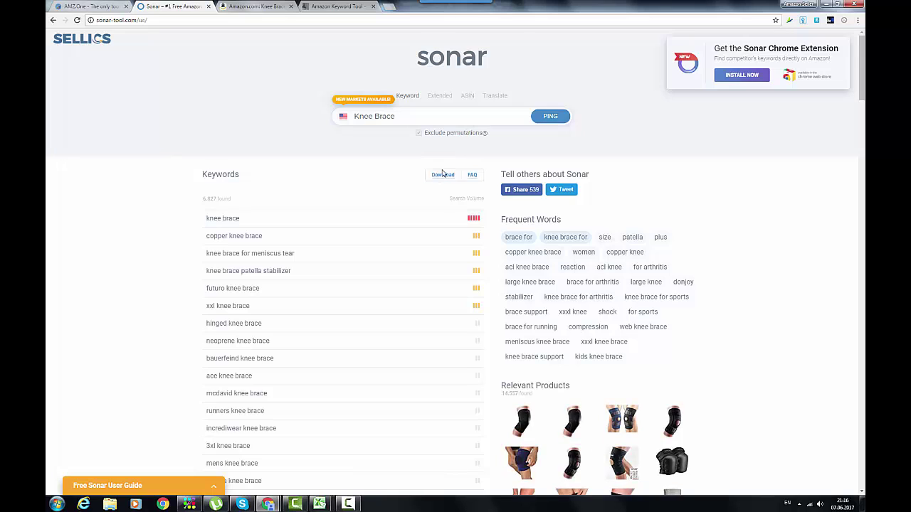
scroll(406, 306, down, 10)
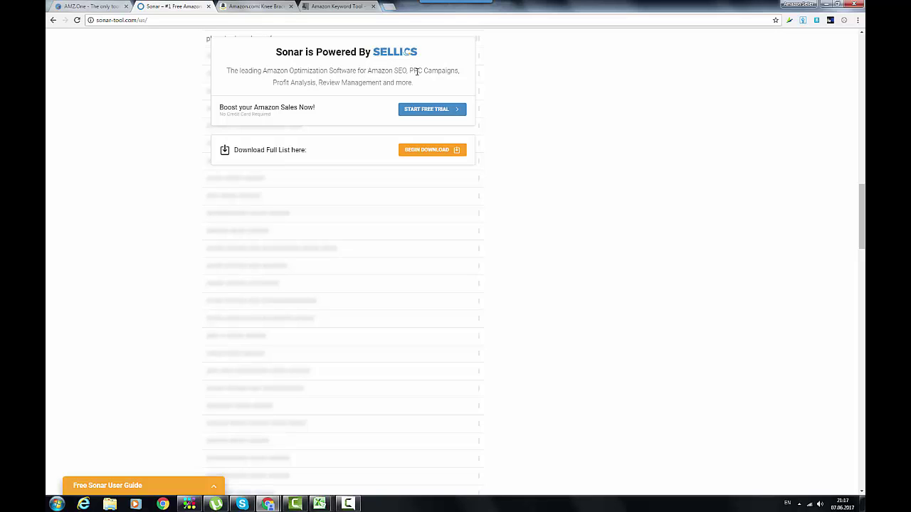
click(430, 150)
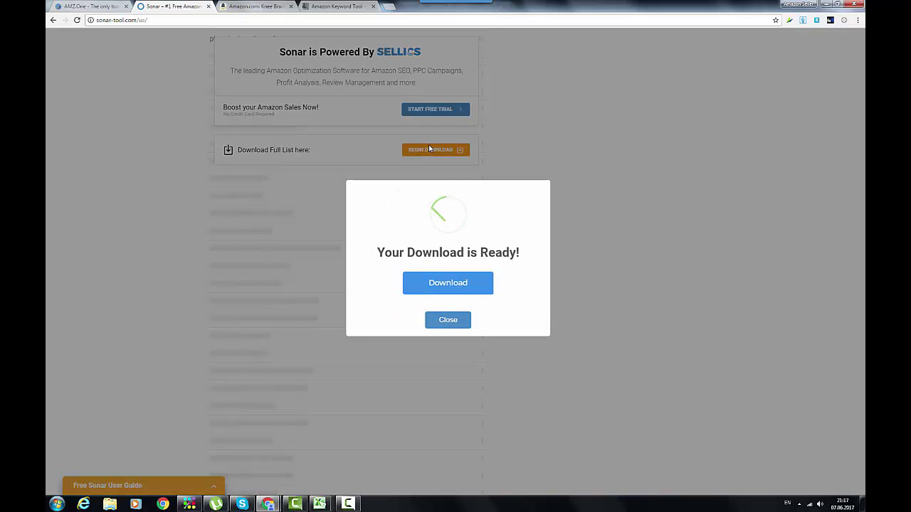
click(447, 288)
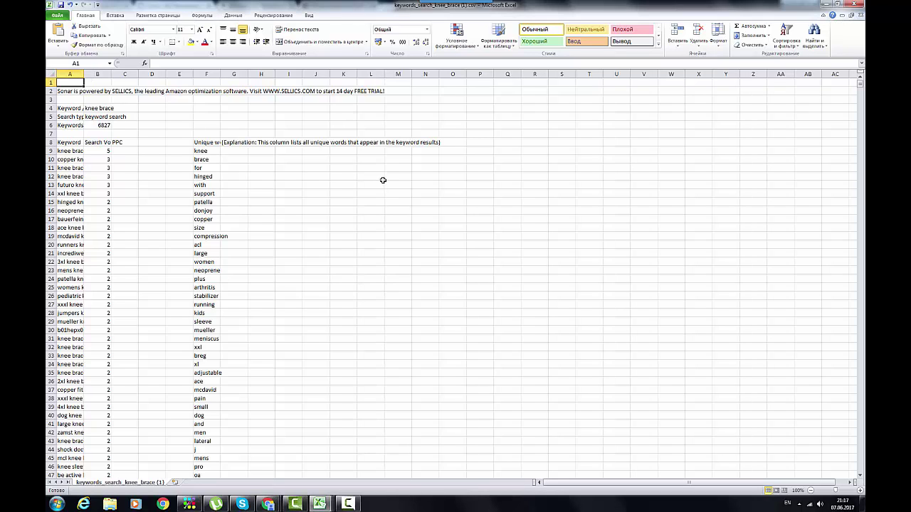
Fit column A's width to the keywords in the downloaded knee brace spreadsheet.
double_click(84, 74)
click(650, 186)
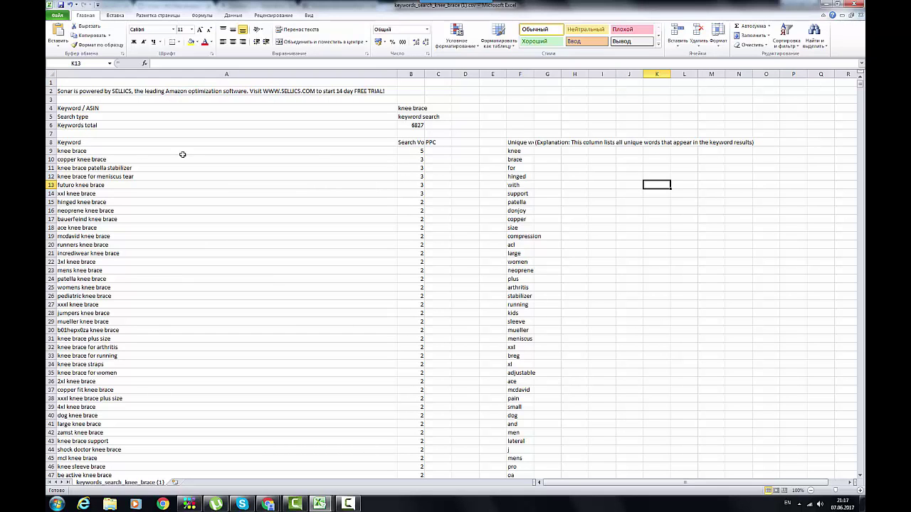
Examine the knee brace keywords by search volume, including A9, A10:A14 and the ASIN-based entry in row 30.
click(85, 151)
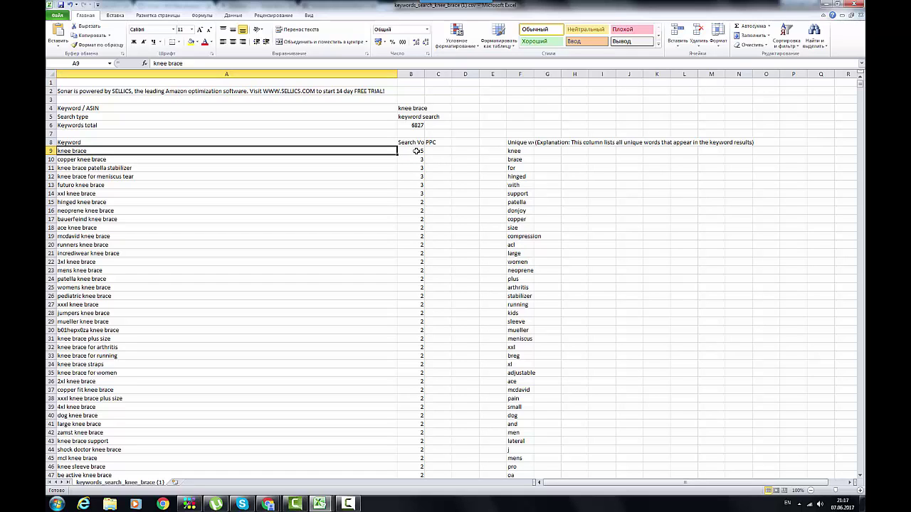
drag(84, 159, 275, 194)
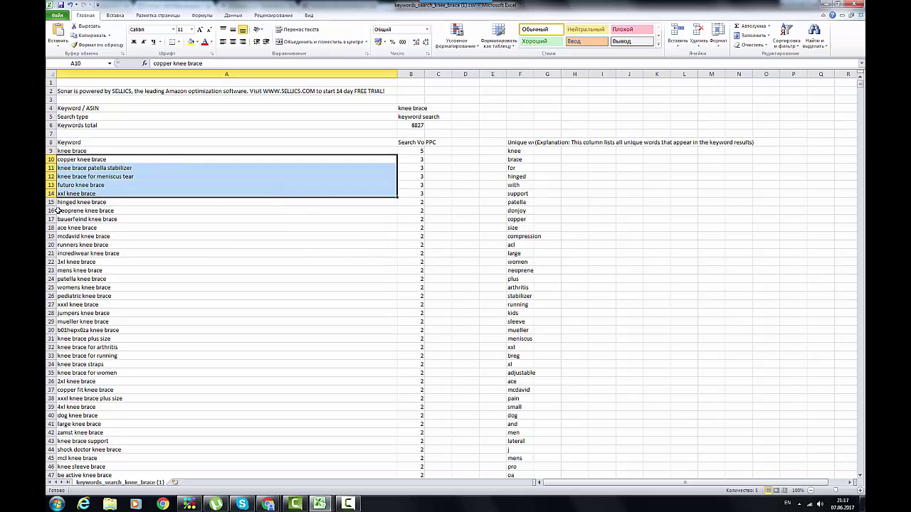
scroll(110, 405, down, 3)
scroll(118, 400, up, 3)
ctrl+click(89, 331)
click(48, 330)
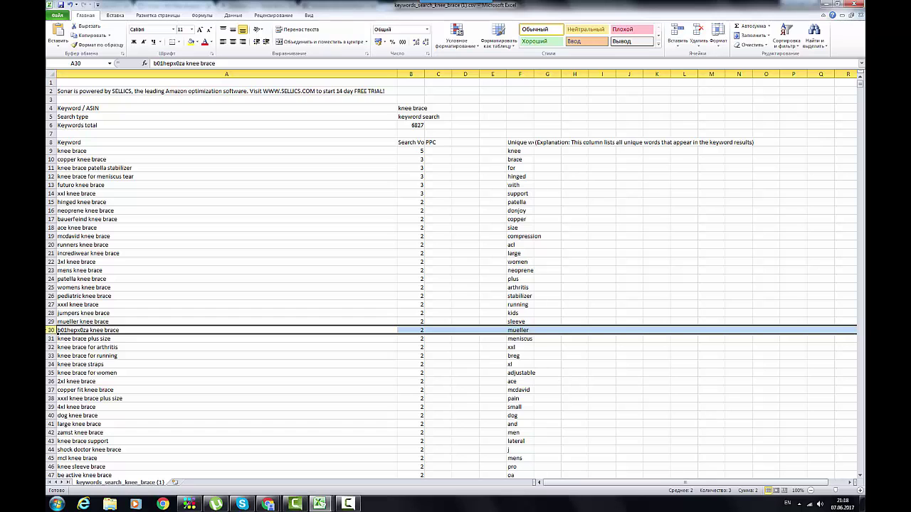
scroll(116, 321, down, 3)
scroll(117, 320, up, 3)
Select the top knee brace keywords in A9:A14, then view the combined keyword list in the Книга1 workbook.
drag(72, 150, 84, 195)
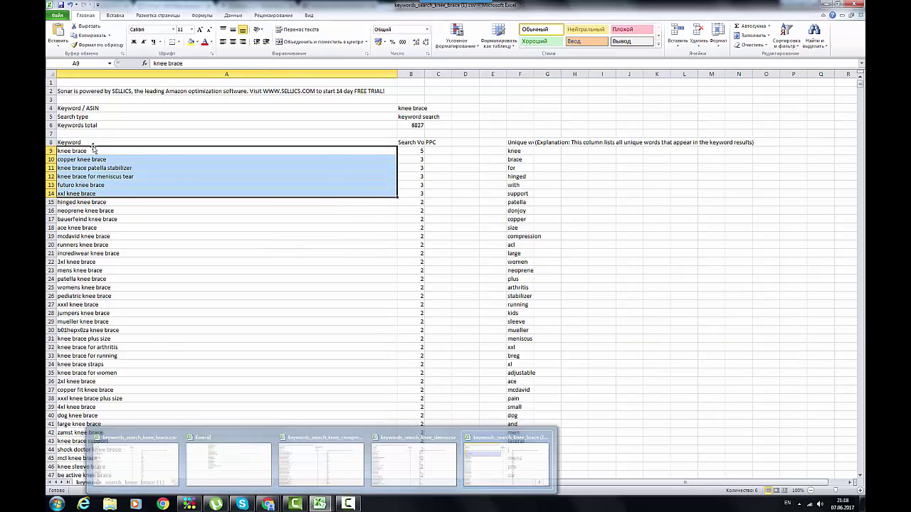
click(320, 504)
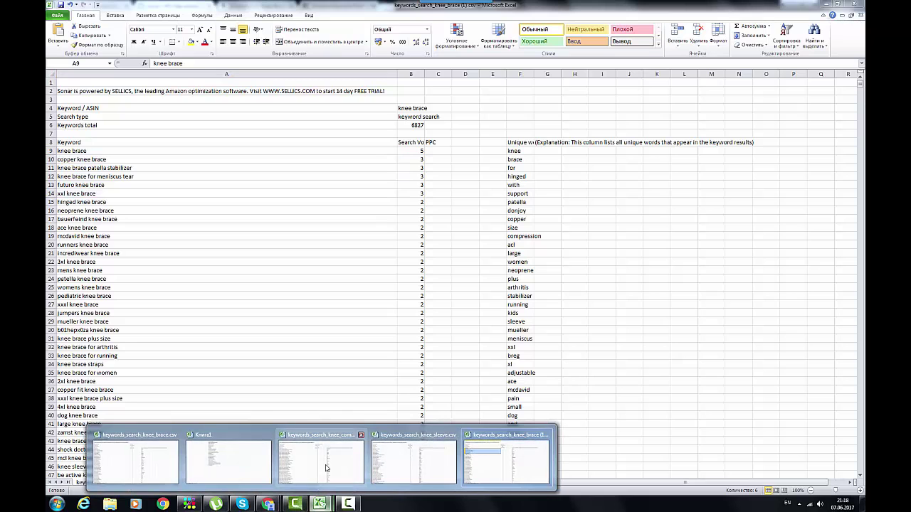
click(240, 465)
click(486, 188)
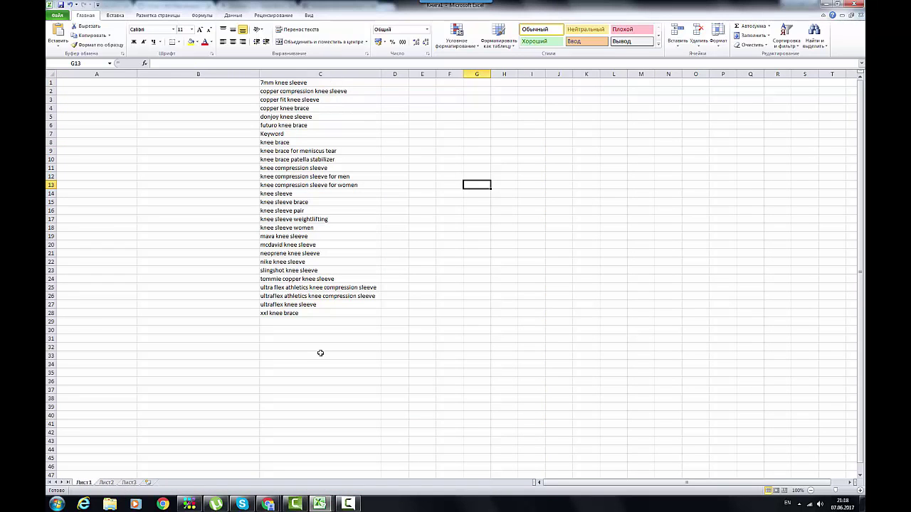
Open the knee compression sleeve keyword spreadsheet and copy the keyword in cell A9.
mouse_move(320, 504)
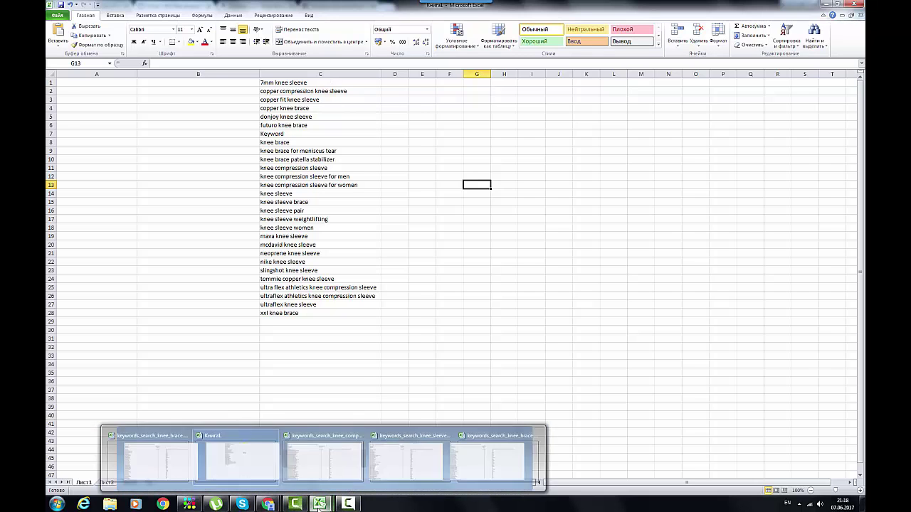
mouse_move(318, 465)
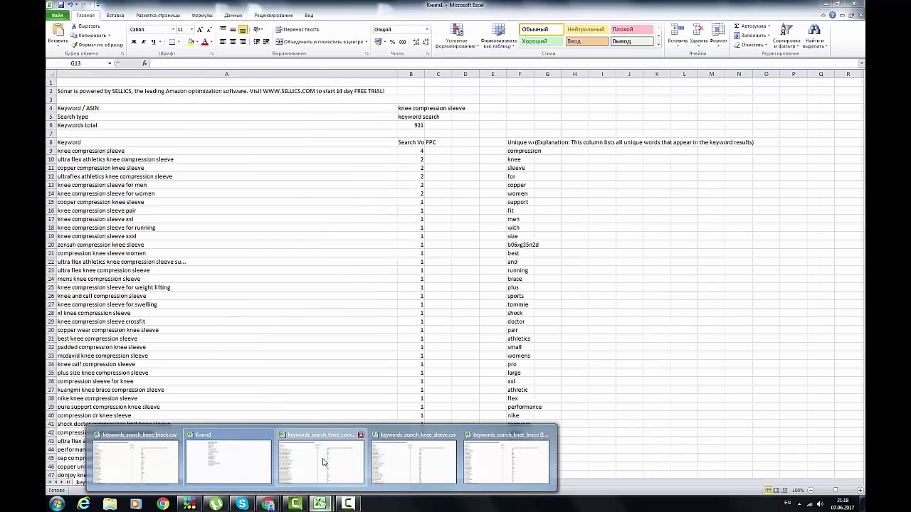
click(320, 459)
click(232, 244)
click(88, 151)
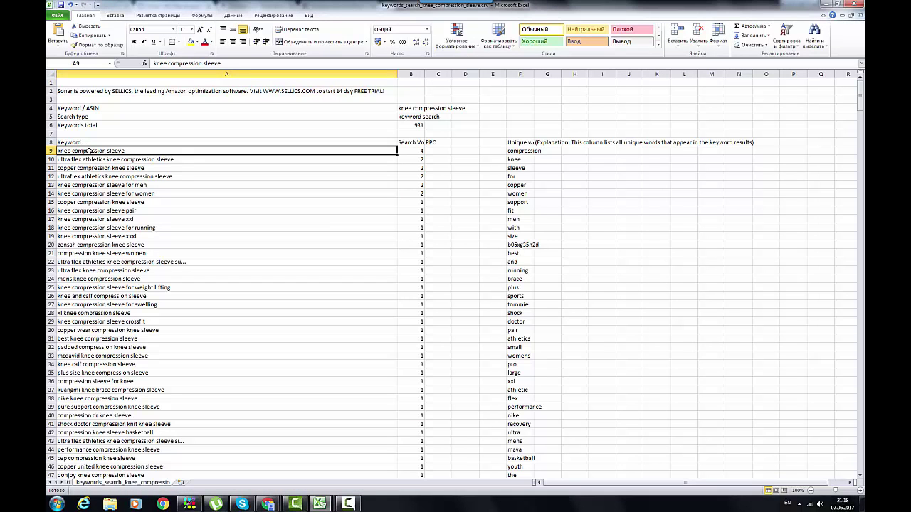
right_click(75, 149)
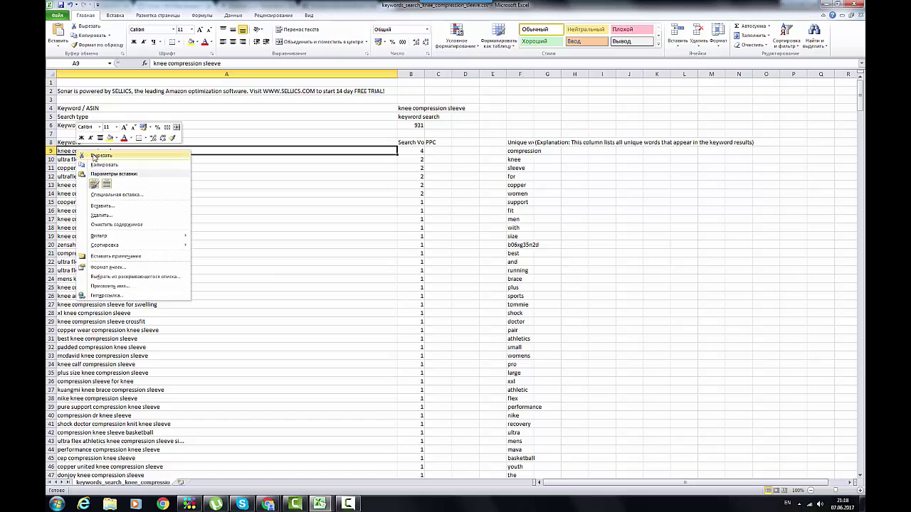
click(100, 169)
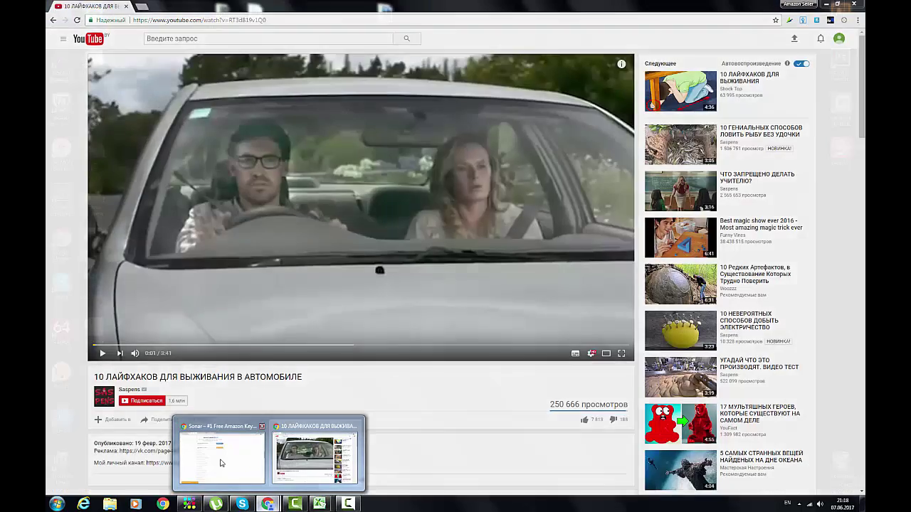
Switch to AMZ.One in the browser and copy "Knee Compression Sleeve" from the Ultra Flex Athletics product title.
click(222, 452)
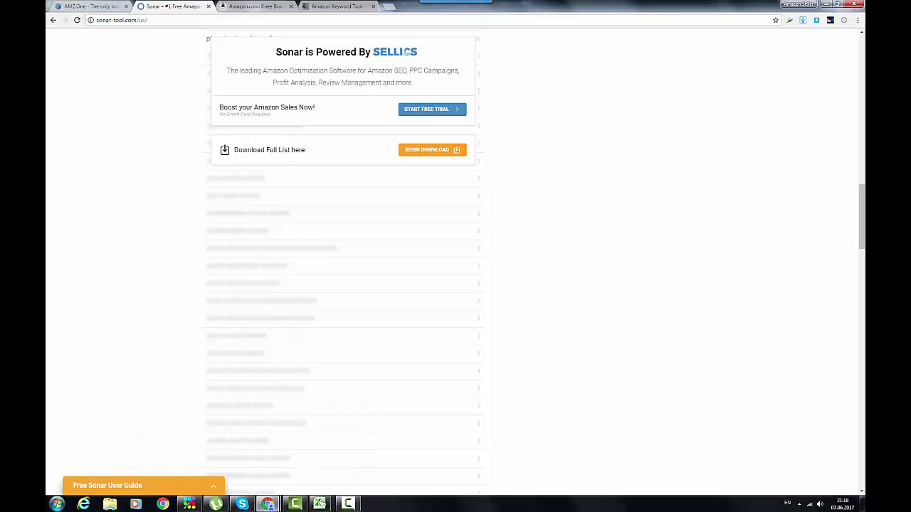
click(100, 6)
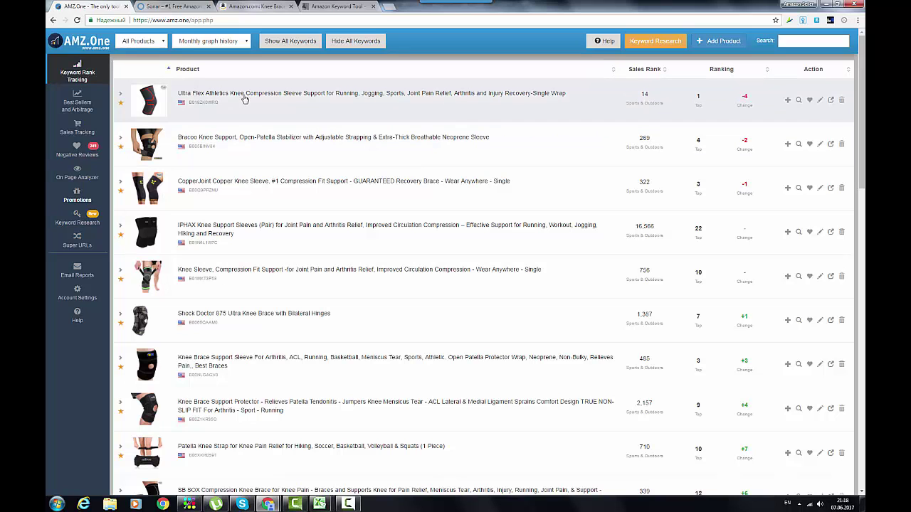
drag(230, 94, 301, 98)
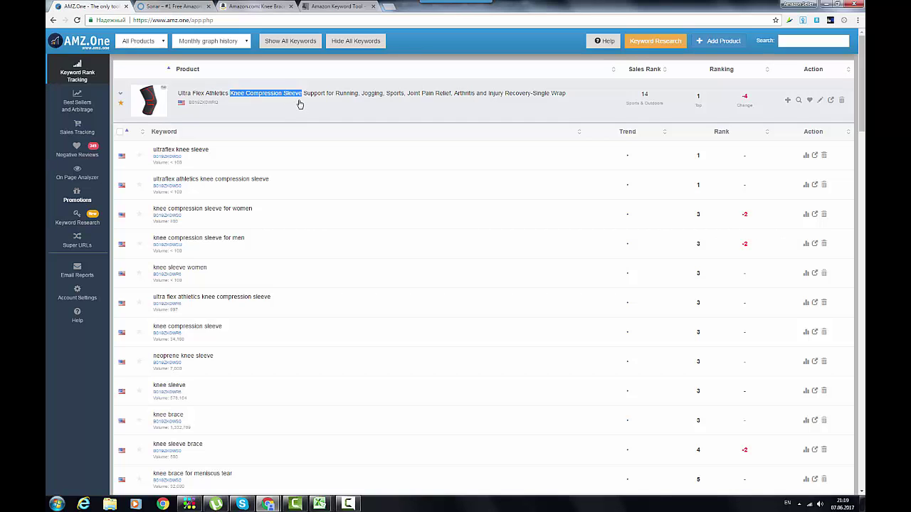
right_click(268, 96)
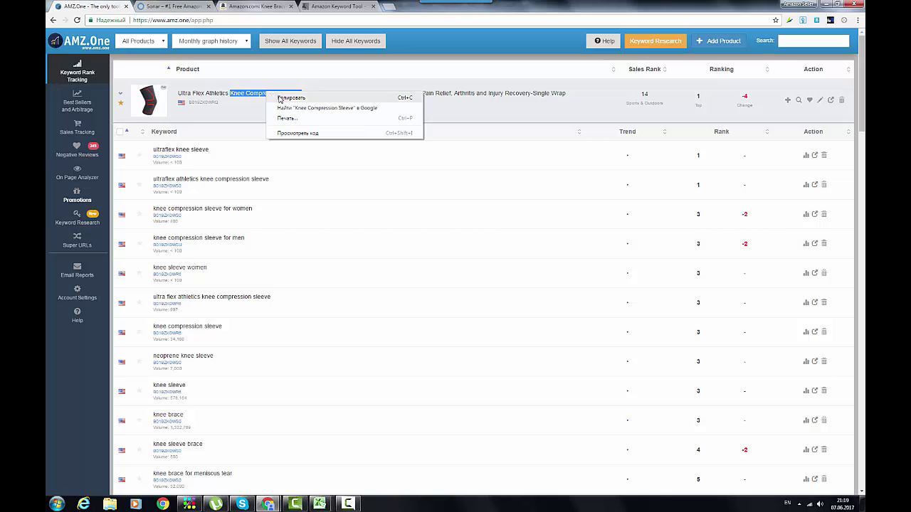
click(288, 97)
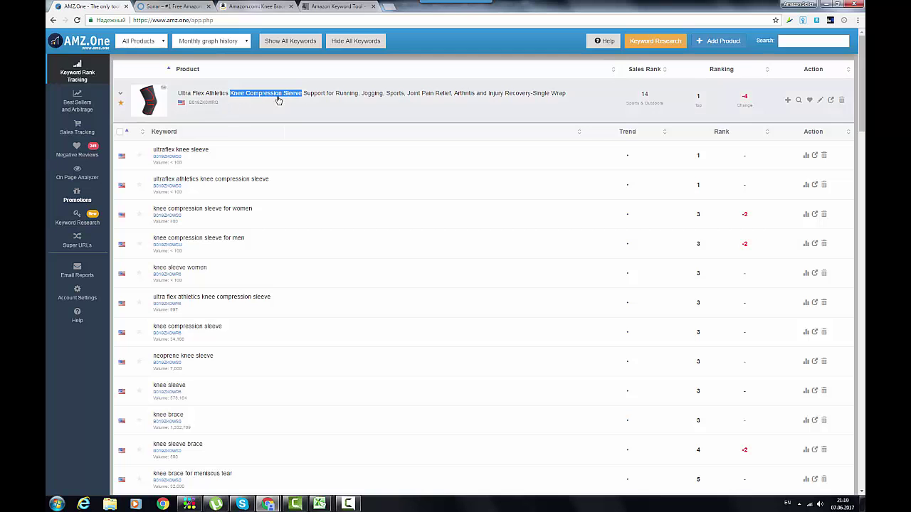
Search Sonar for "Knee Compression Sleeve" in place of the previous term and review the keywords and relevant products.
click(172, 7)
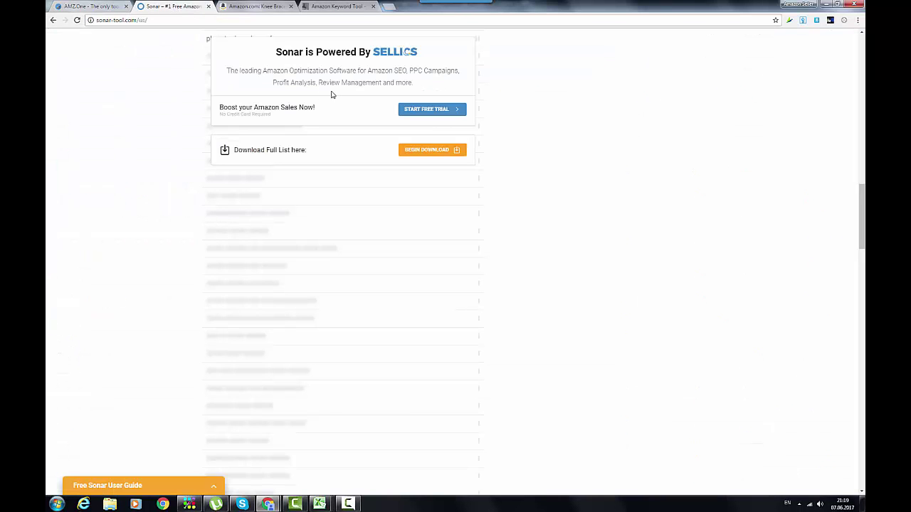
scroll(445, 96, up, 15)
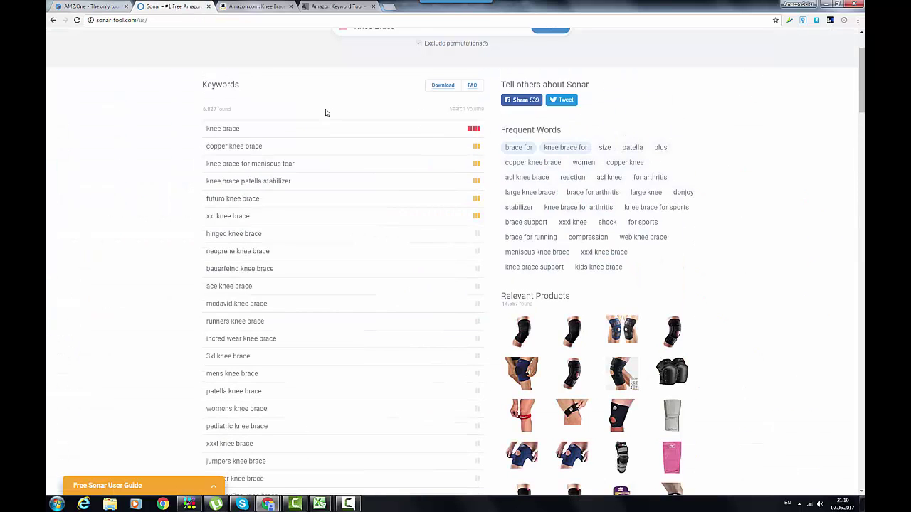
click(395, 117)
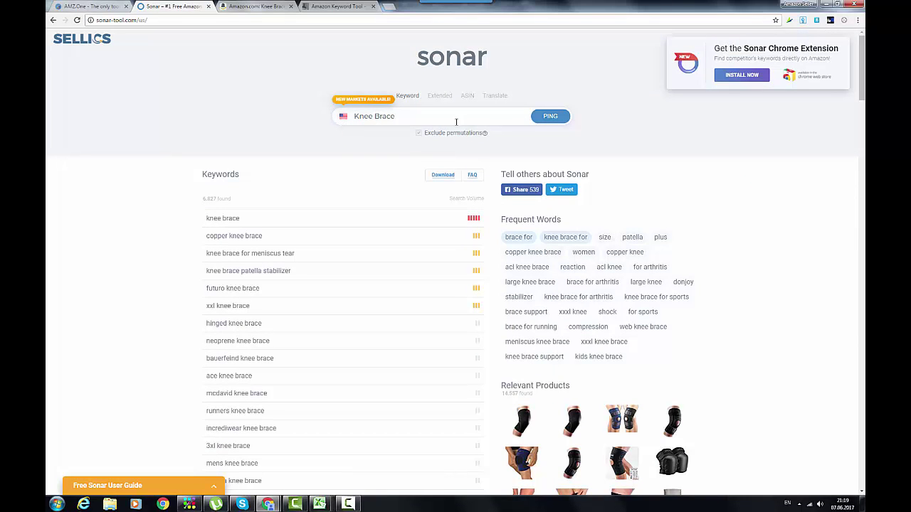
drag(456, 121, 337, 122)
key(ctrl+v)
key(Return)
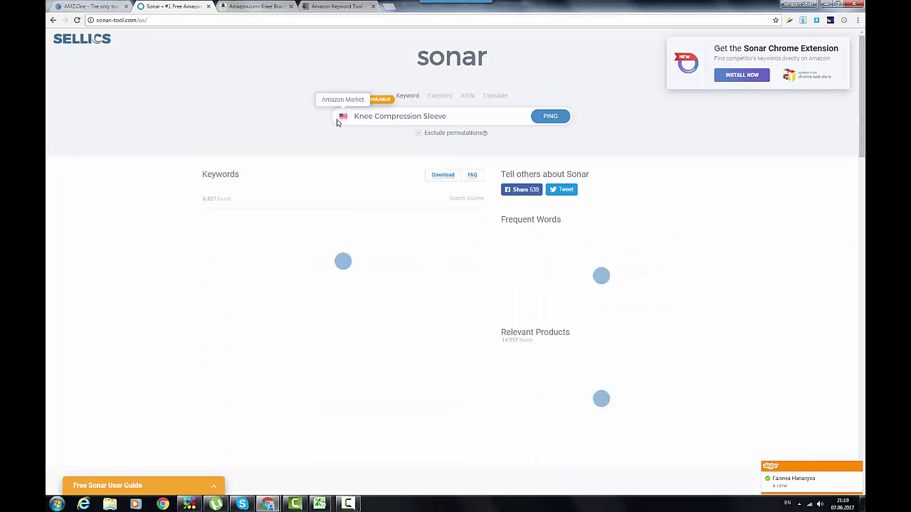
scroll(729, 307, down, 2)
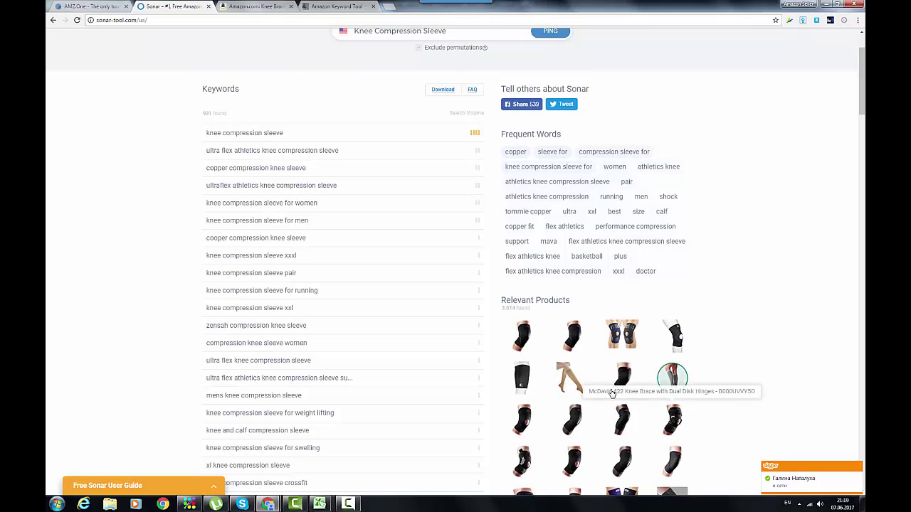
scroll(626, 356, down, 3)
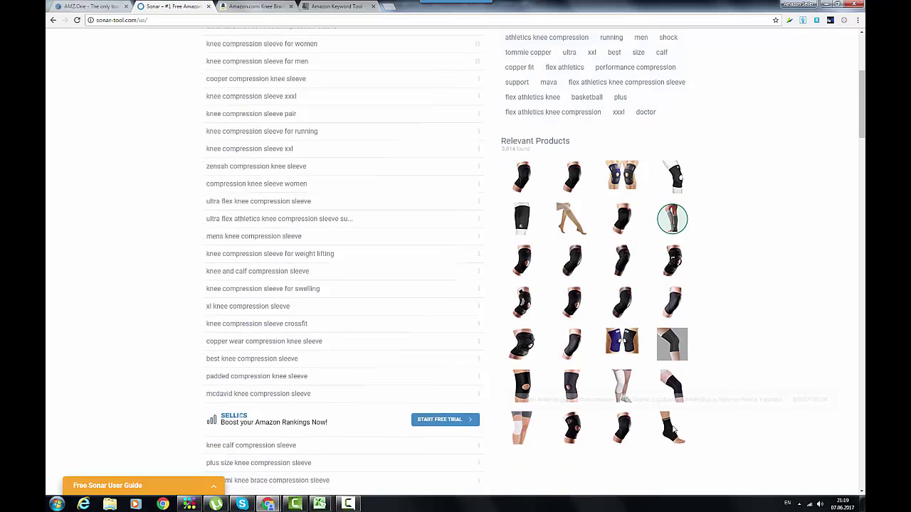
scroll(662, 370, up, 2)
scroll(680, 349, up, 3)
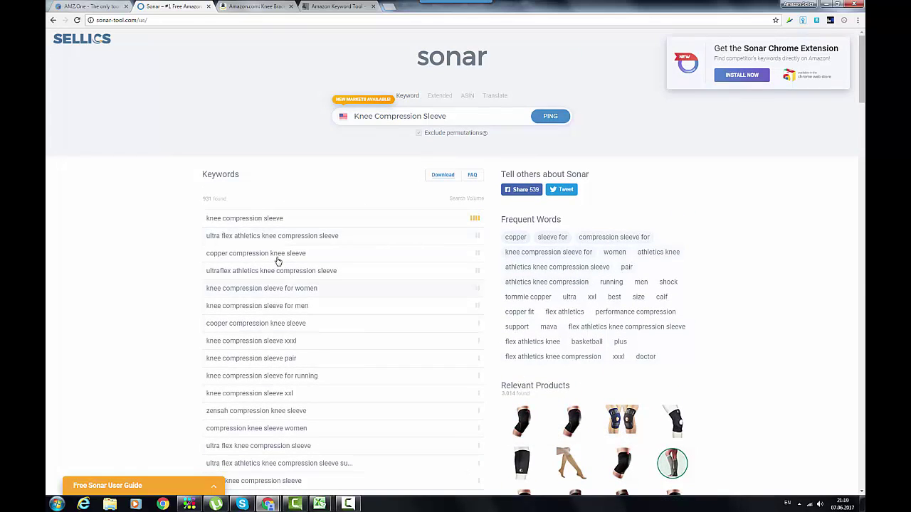
Review the Sonar results for Knee Compression Sleeve and view the matching exported keyword spreadsheet in Excel.
scroll(409, 413, down, 3)
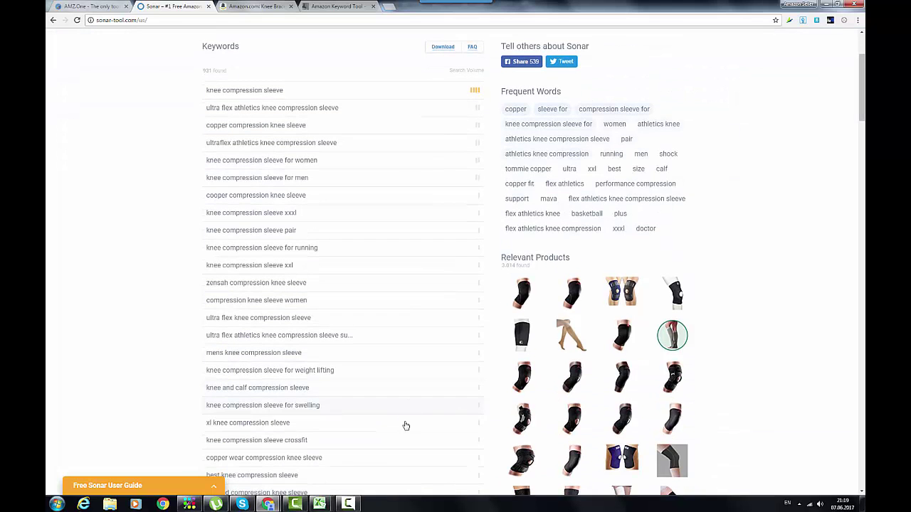
mouse_move(319, 504)
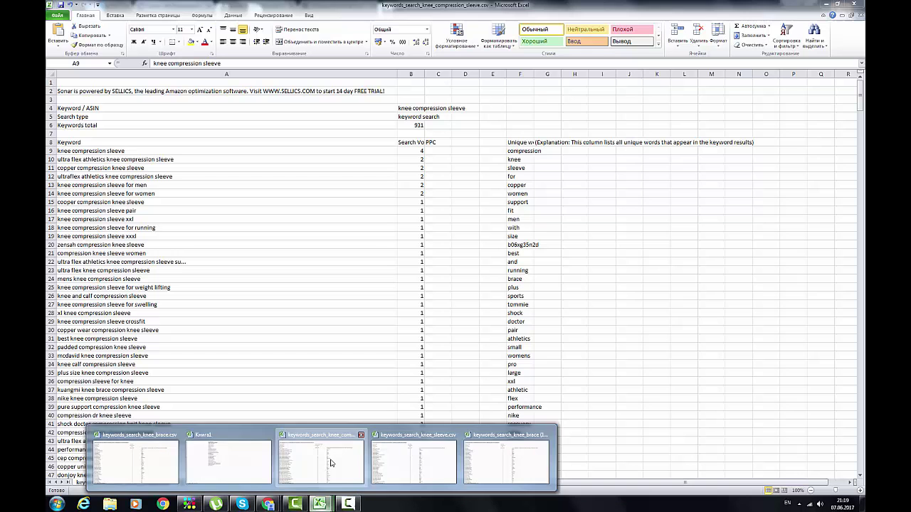
click(338, 462)
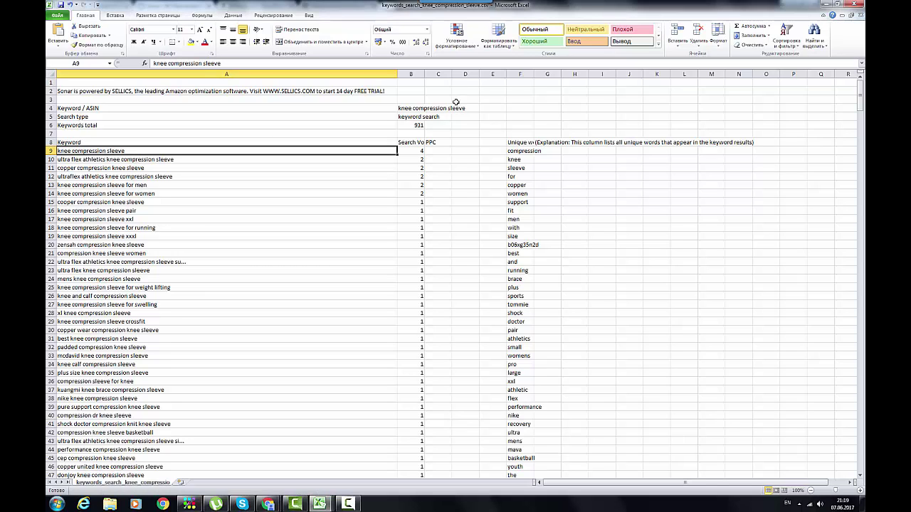
click(426, 108)
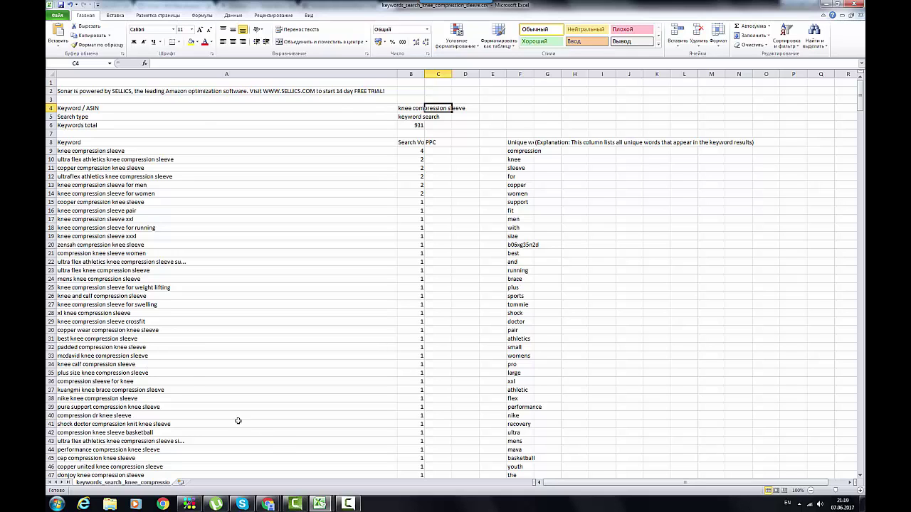
Switch to the Книга1 workbook and review the combined keyword list in C1:C28.
mouse_move(319, 503)
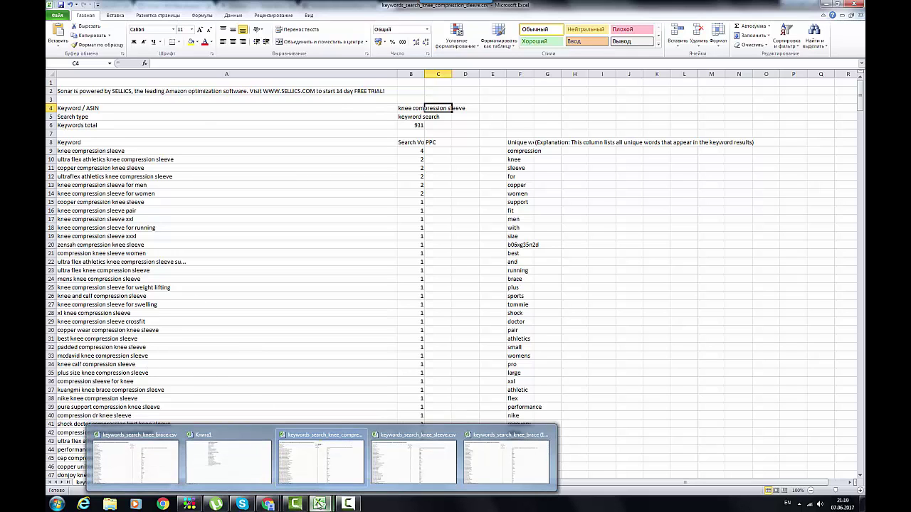
click(253, 476)
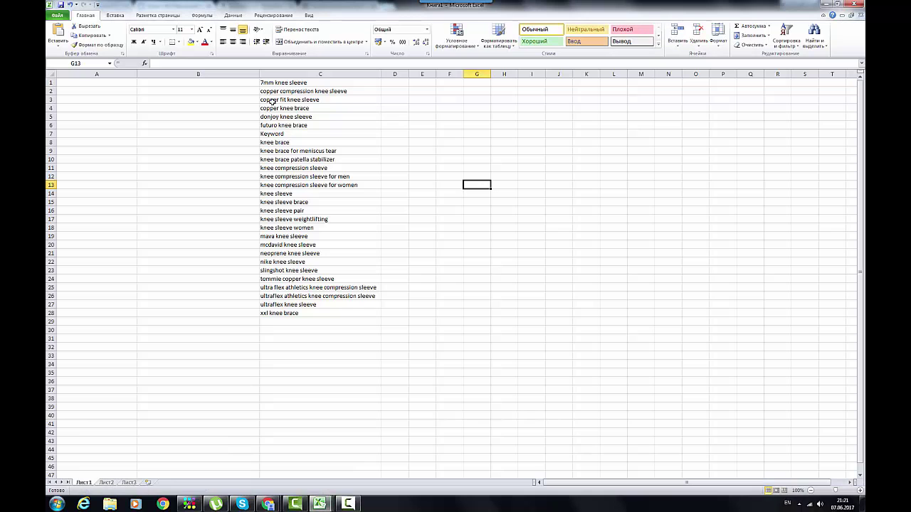
drag(292, 83, 334, 311)
scroll(386, 130, down, 2)
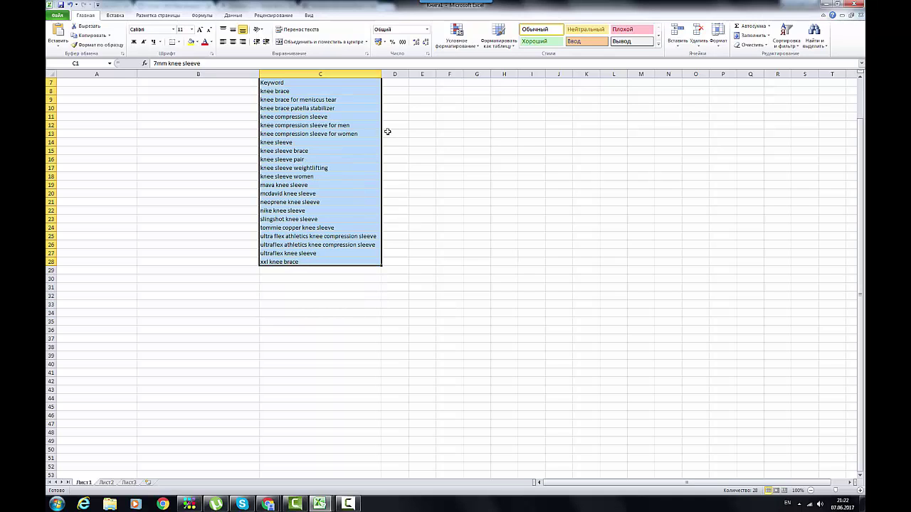
scroll(397, 132, up, 2)
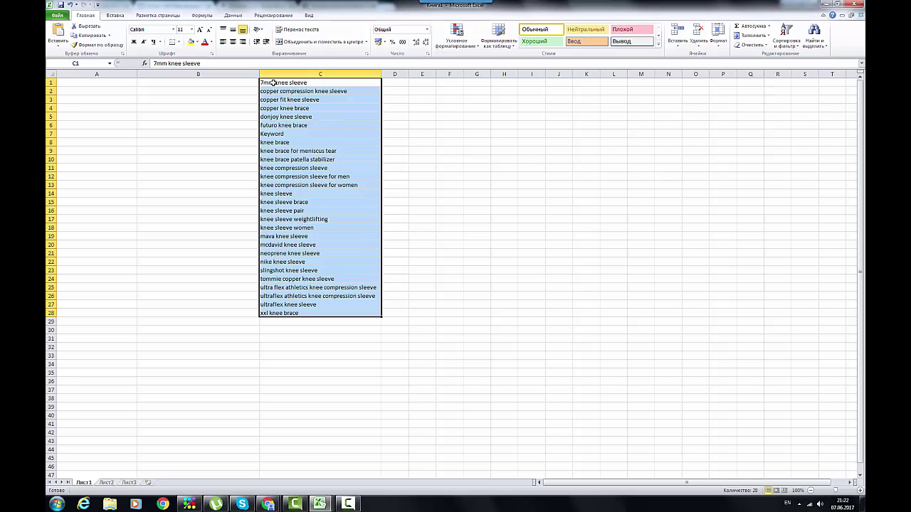
click(299, 313)
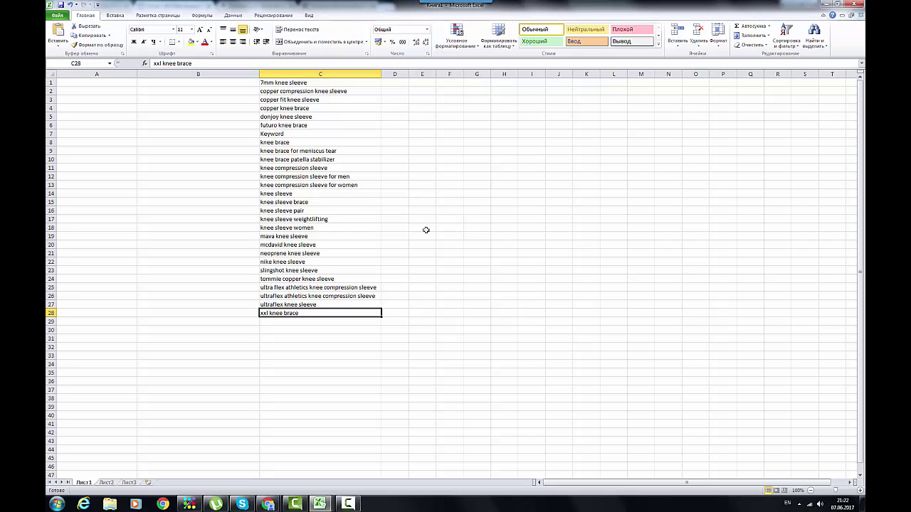
scroll(321, 301, down, 1)
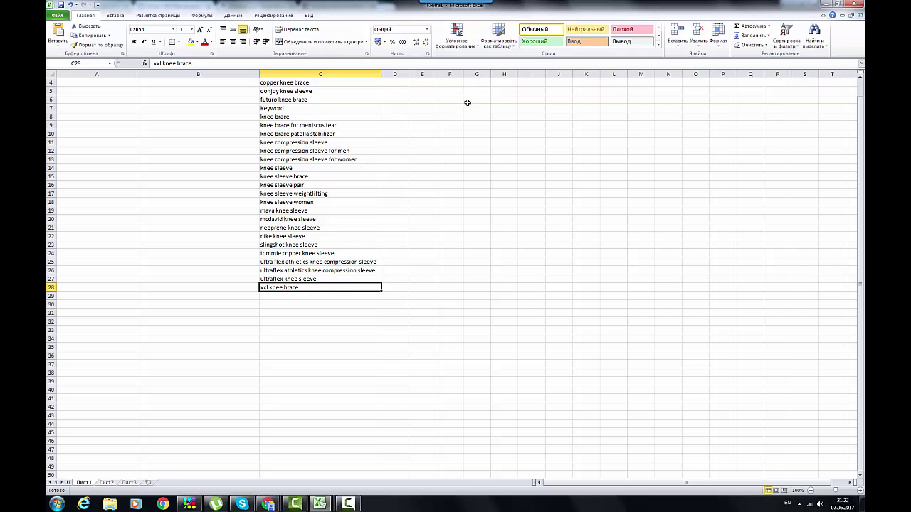
click(459, 133)
scroll(509, 169, up, 1)
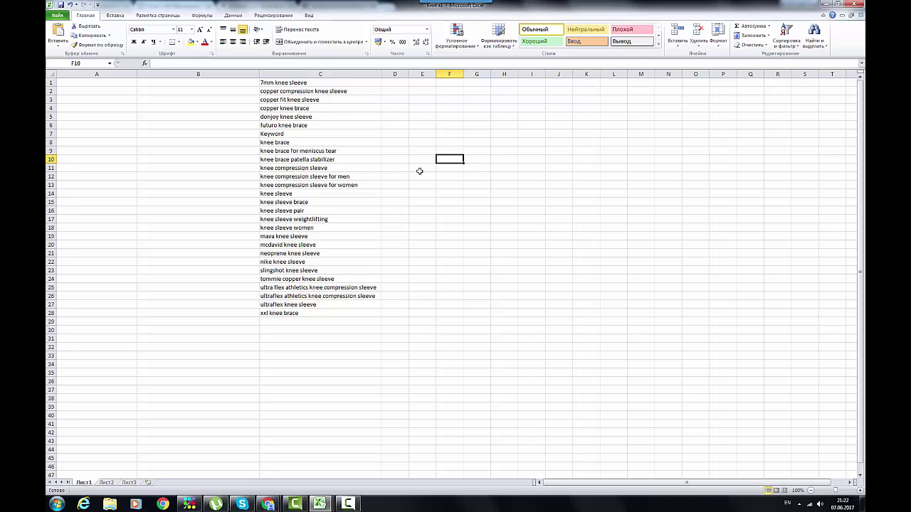
Switch to AMZ.One in the browser and collapse the keyword list of the Knee Brace Support Protector product.
click(268, 504)
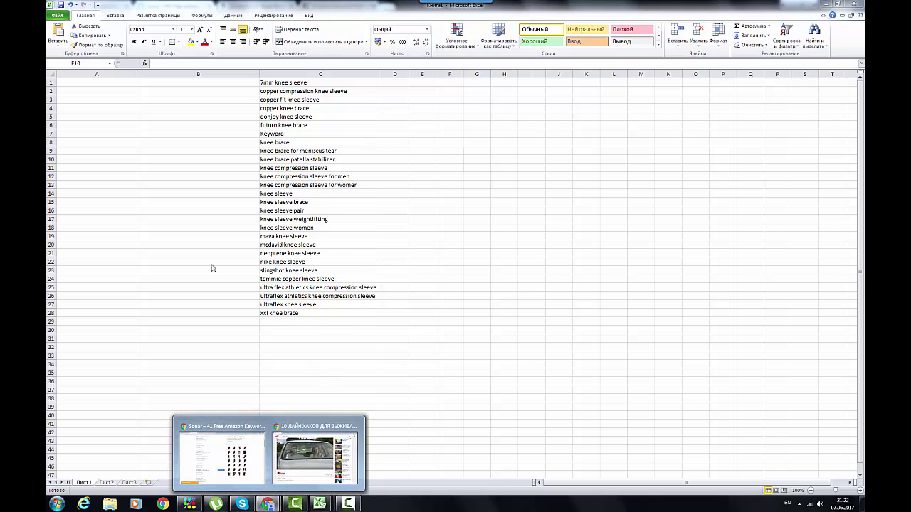
click(221, 455)
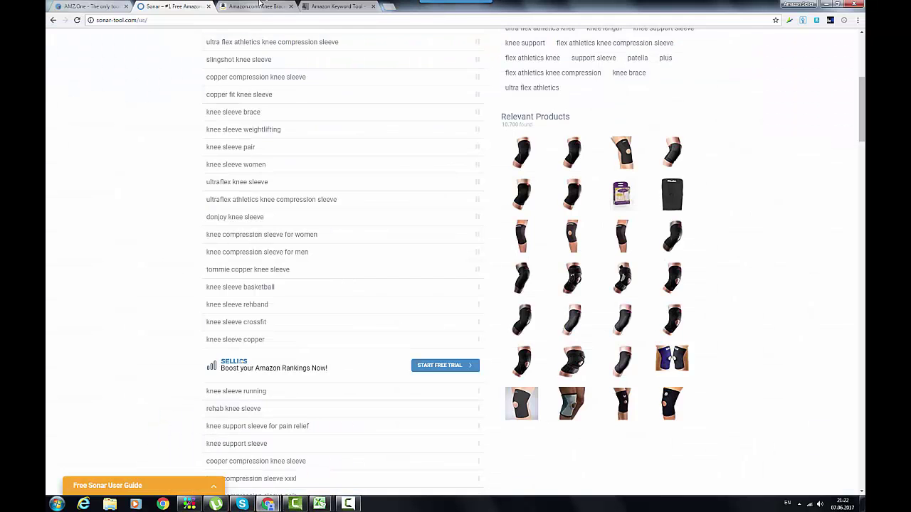
click(91, 7)
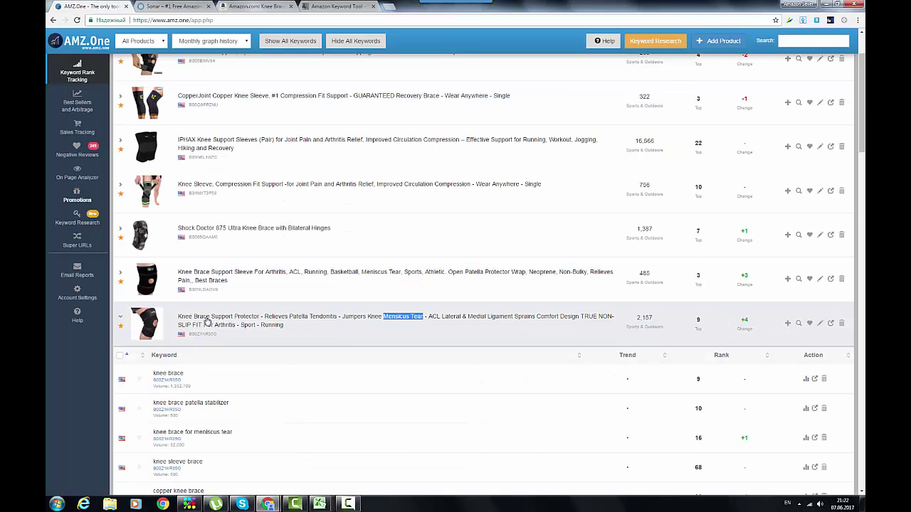
click(207, 316)
scroll(214, 98, up, 2)
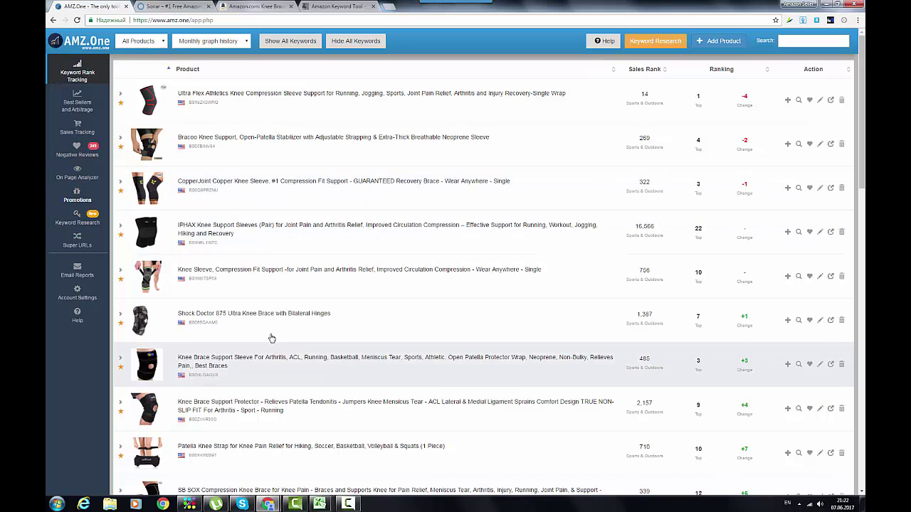
click(228, 99)
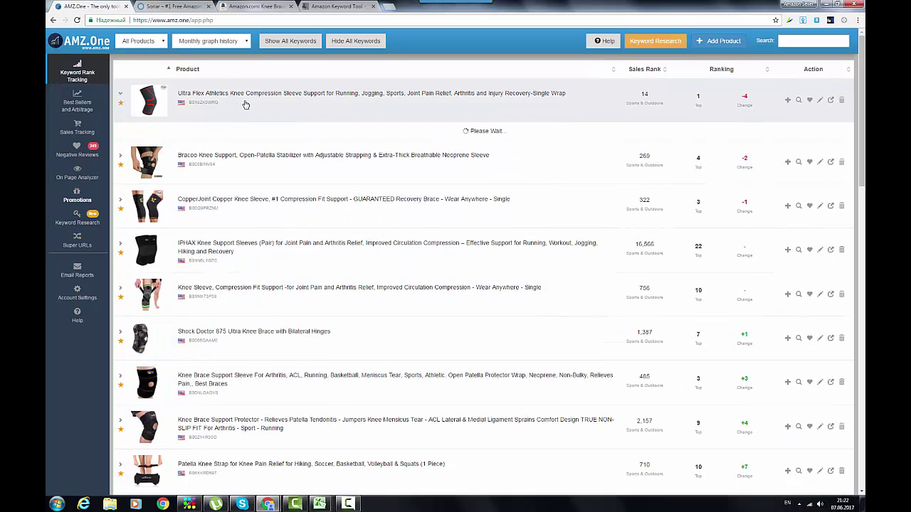
click(305, 102)
click(720, 41)
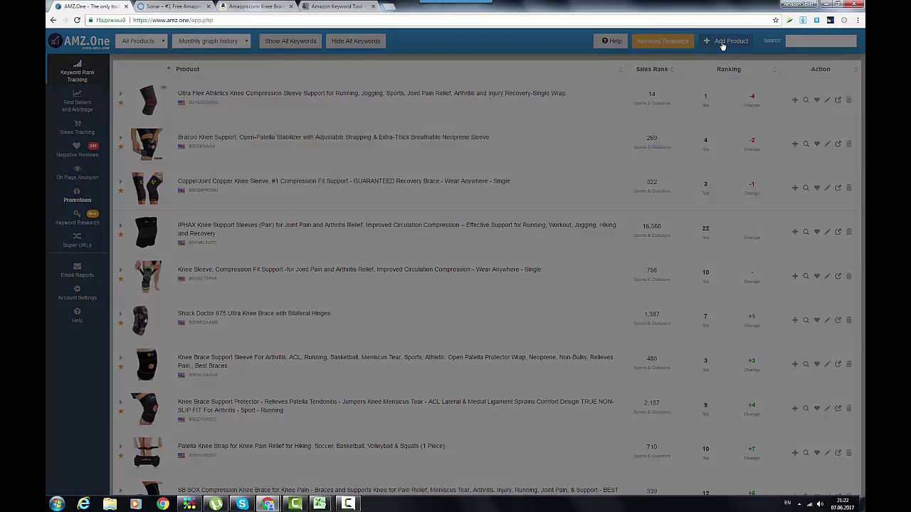
click(569, 248)
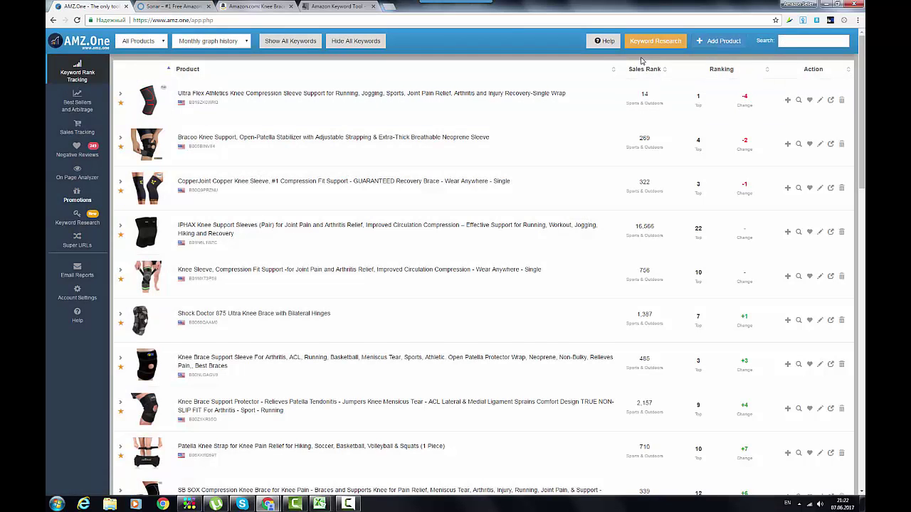
Open Add Keywords for the Ultra Flex Athletics product, then copy the keywords in C1:C28 of the Книга1 workbook.
click(788, 102)
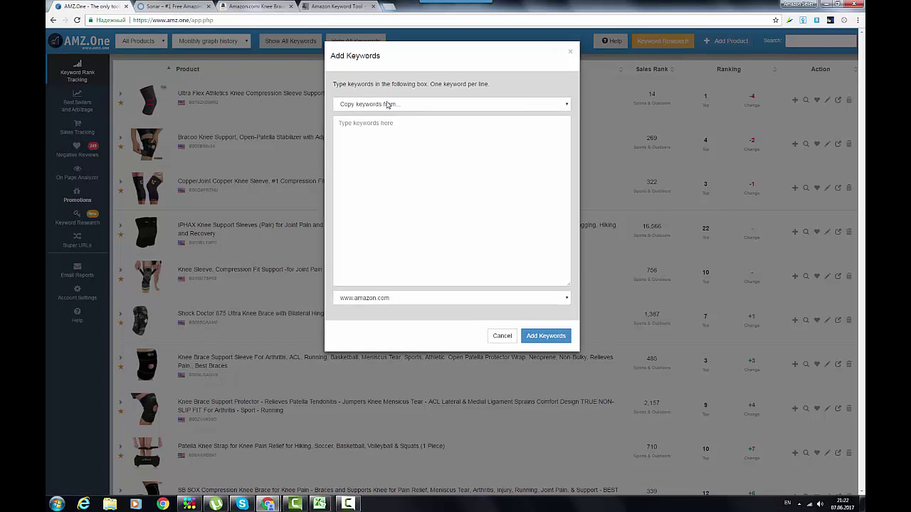
click(384, 123)
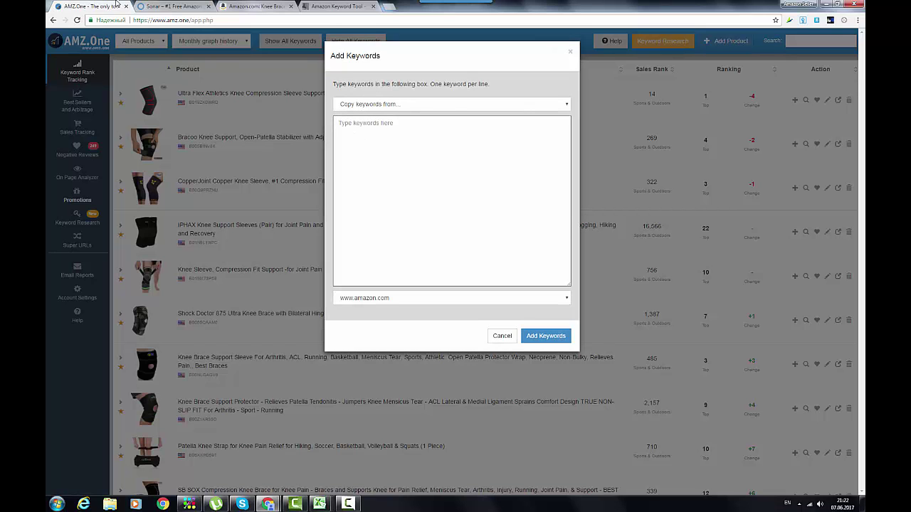
mouse_move(319, 504)
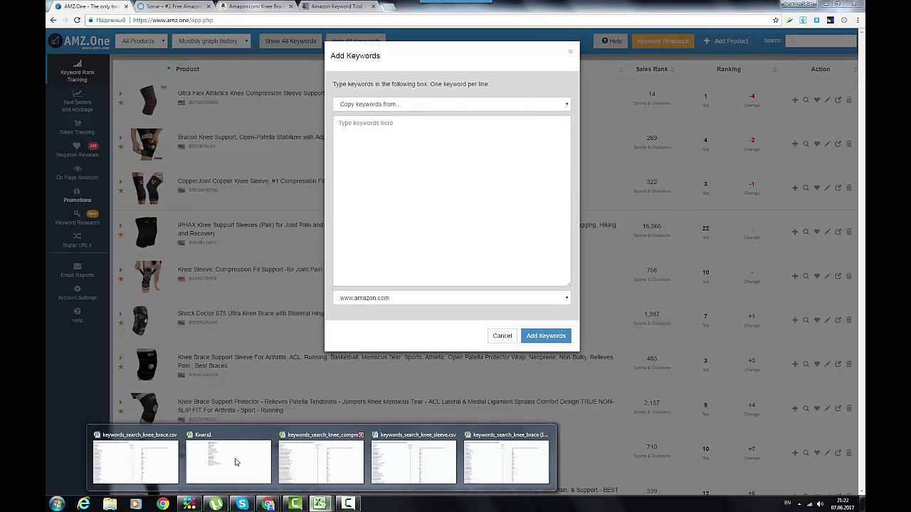
click(237, 463)
drag(279, 83, 305, 314)
right_click(305, 296)
click(338, 312)
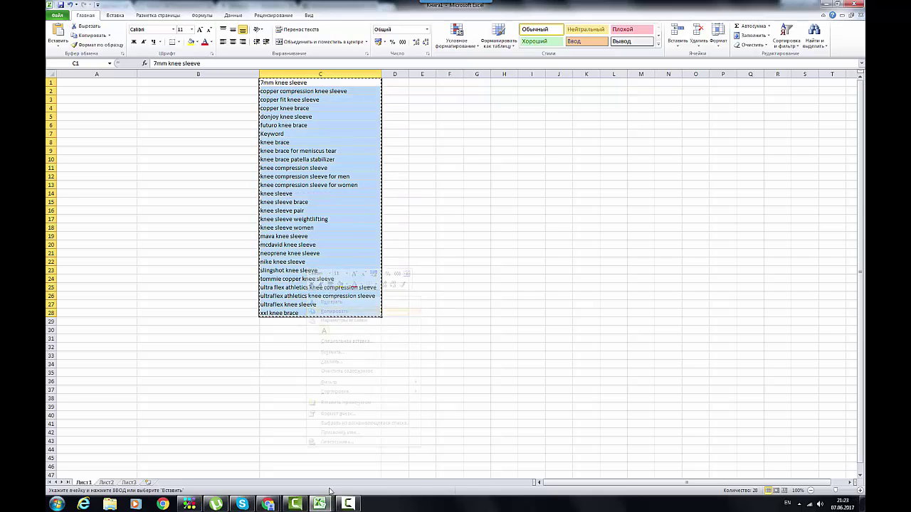
mouse_move(268, 504)
click(233, 463)
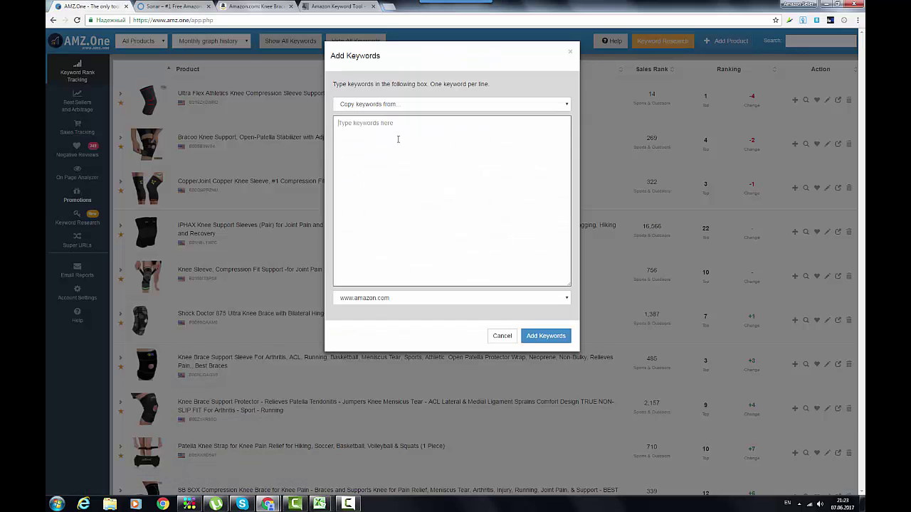
key(ctrl+v)
click(537, 338)
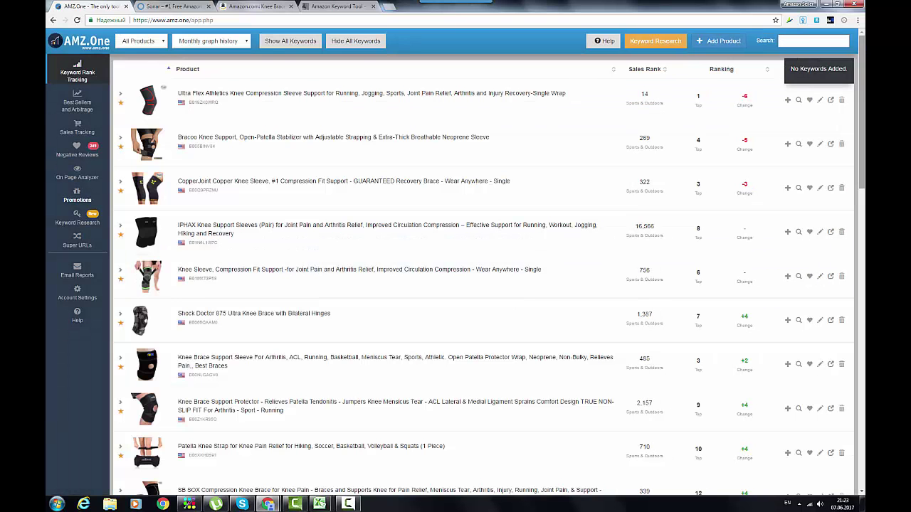
Examine the tracked keywords of the first five products one by one, from Ultra Flex Athletics to Knee Sleeve, Compression Fit Support.
click(264, 106)
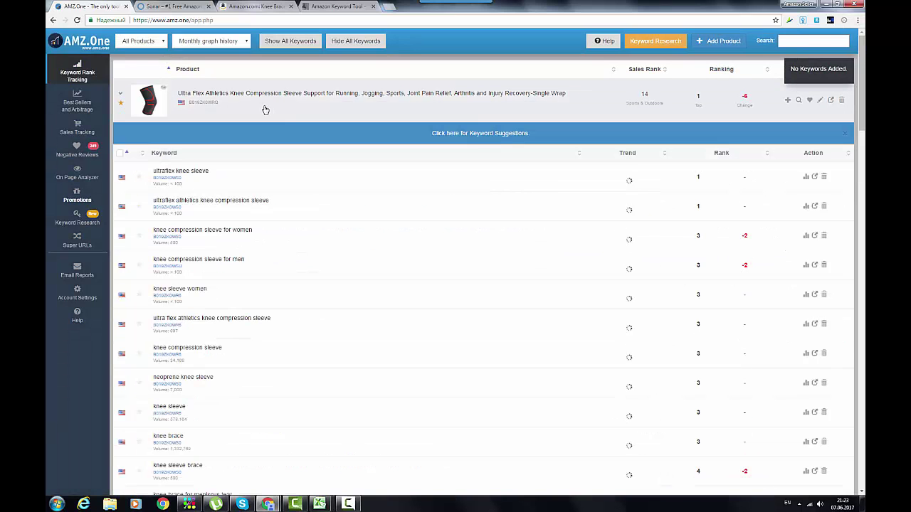
click(222, 101)
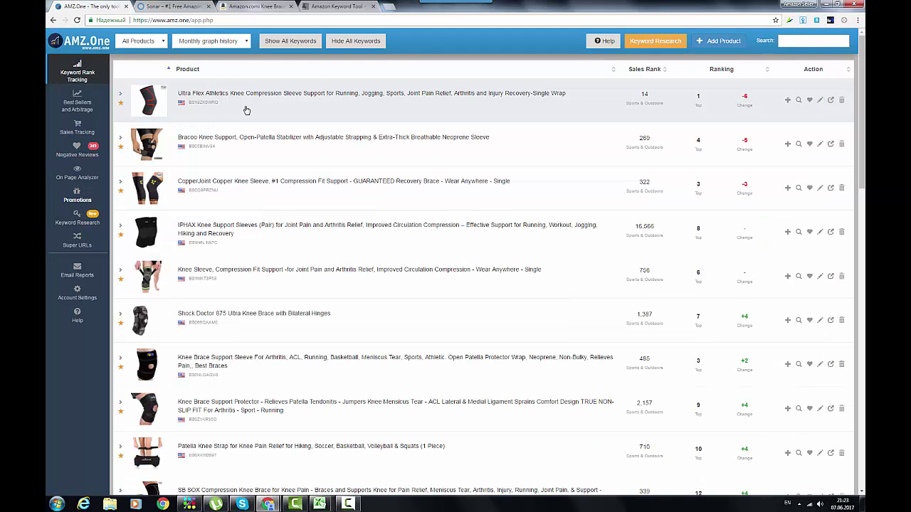
click(222, 137)
click(225, 139)
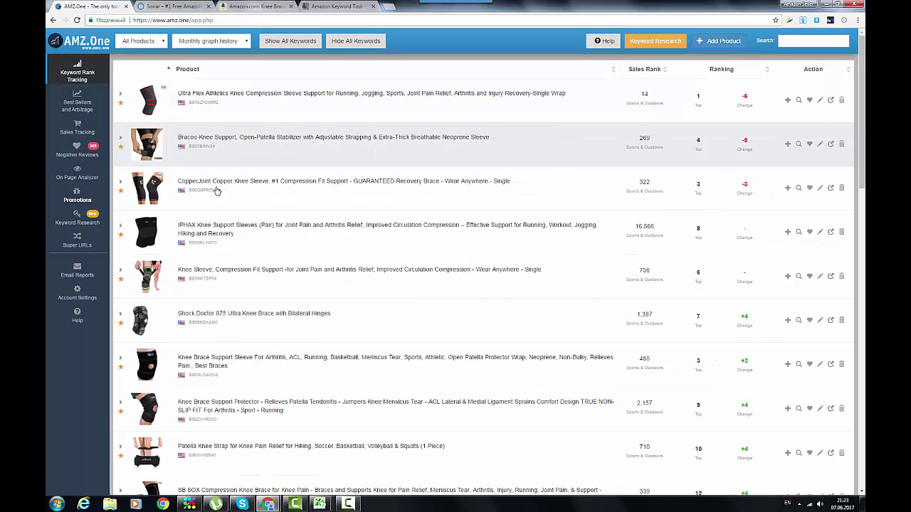
click(217, 191)
click(216, 193)
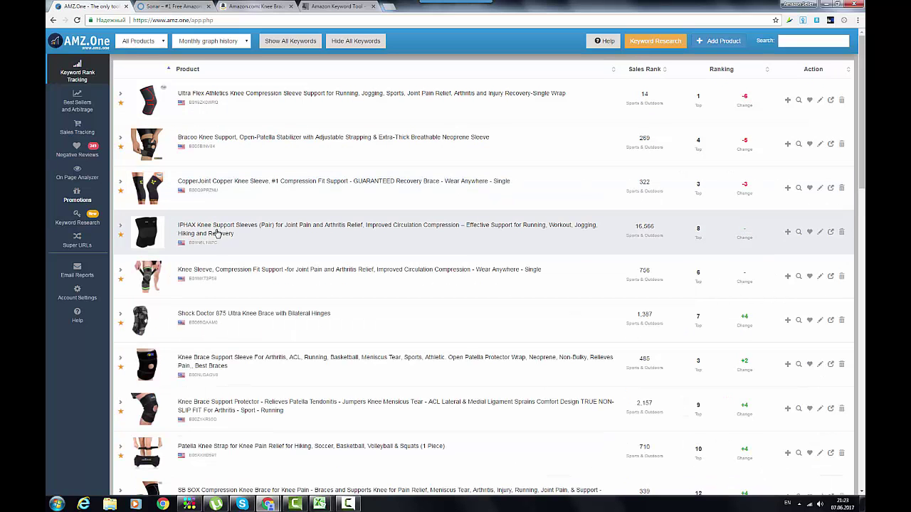
click(216, 239)
click(217, 239)
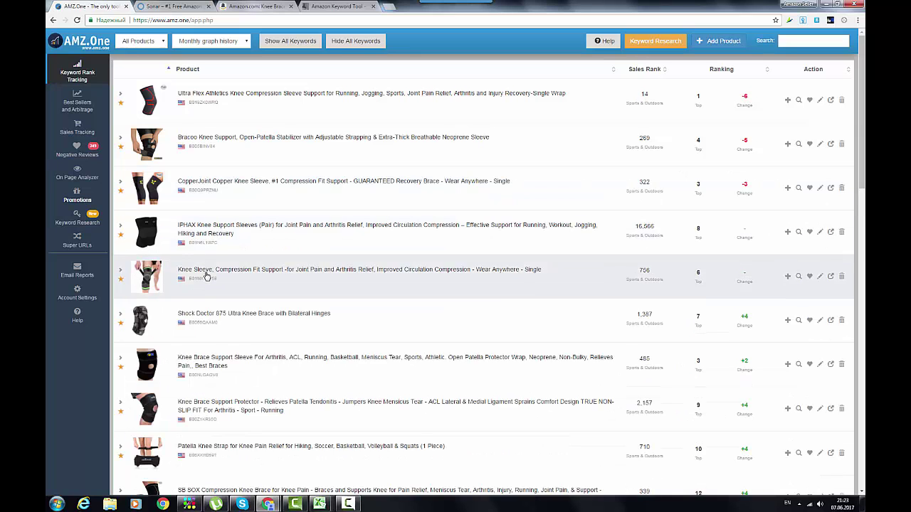
click(206, 276)
click(205, 278)
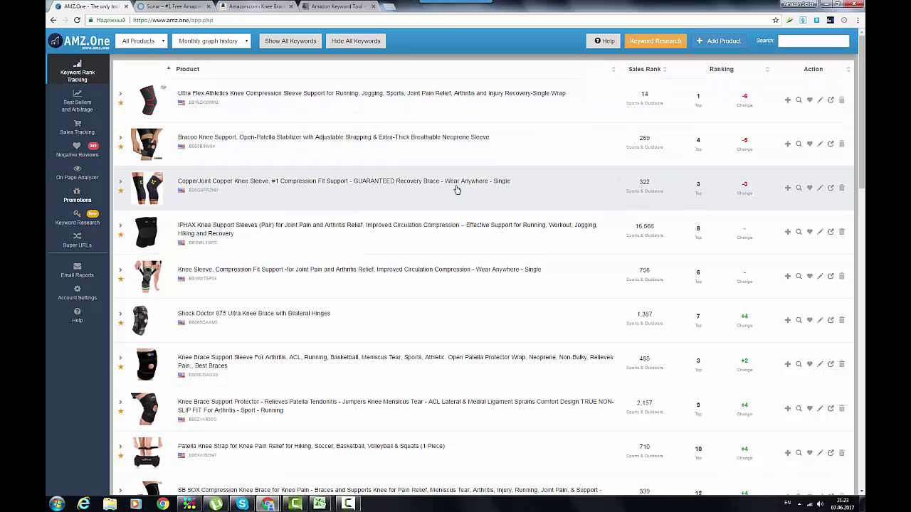
View the Amazon page of the Knee Sleeve, Compression Fit Support product, then return to AMZ.One.
click(223, 275)
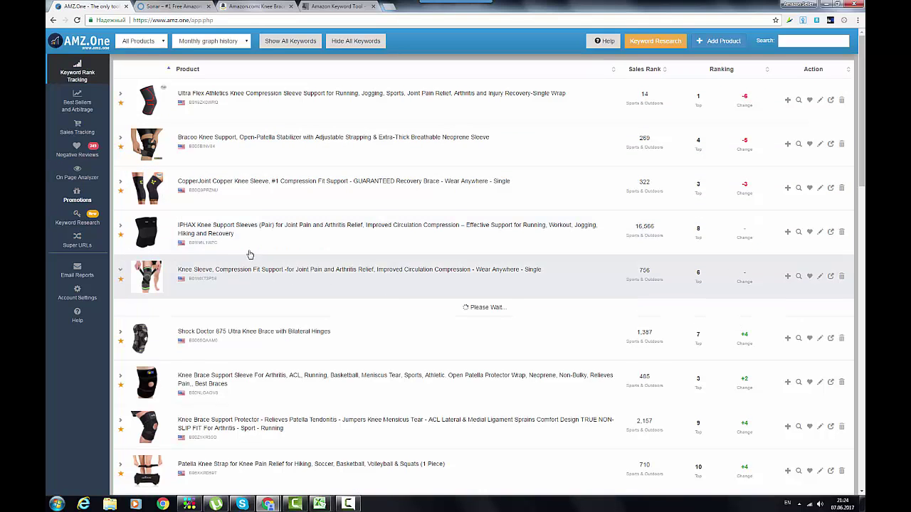
click(831, 276)
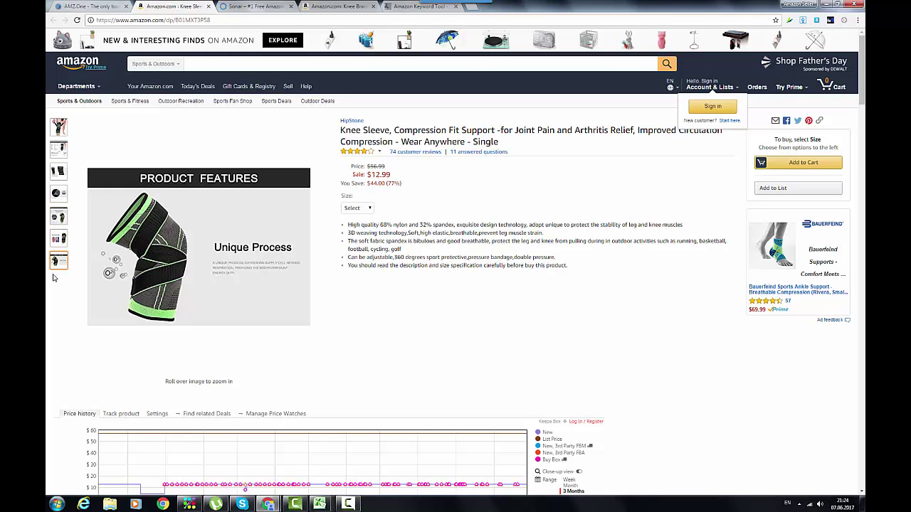
click(89, 6)
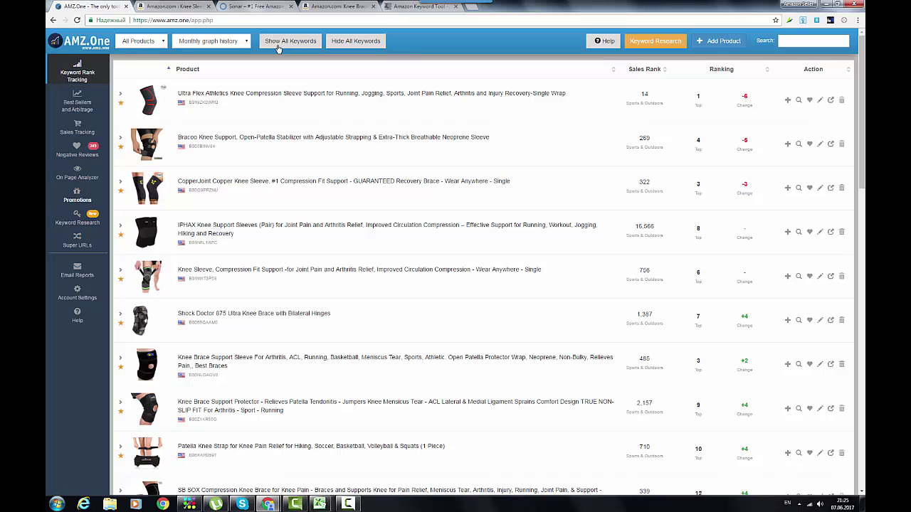
Examine the monthly search volumes and ranks of the Ultra Flex Athletics product's tracked keywords.
click(214, 106)
scroll(350, 178, down, 2)
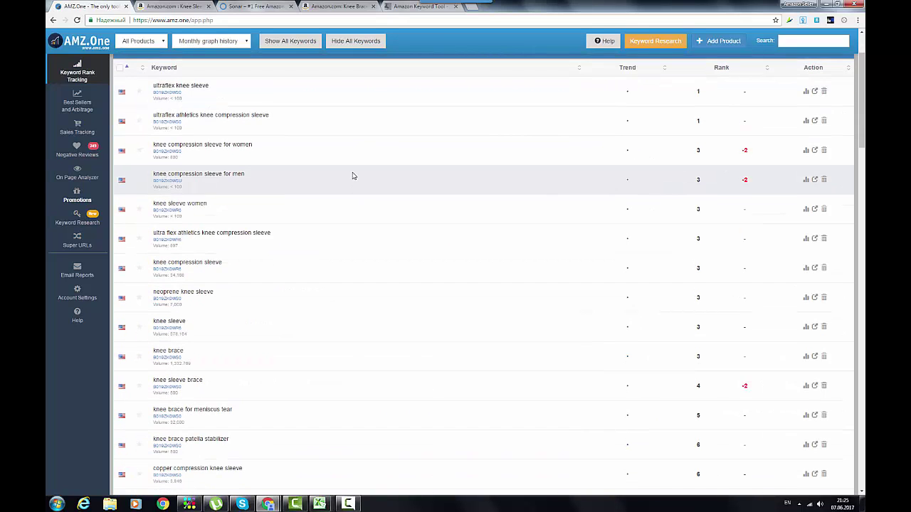
scroll(351, 176, up, 1)
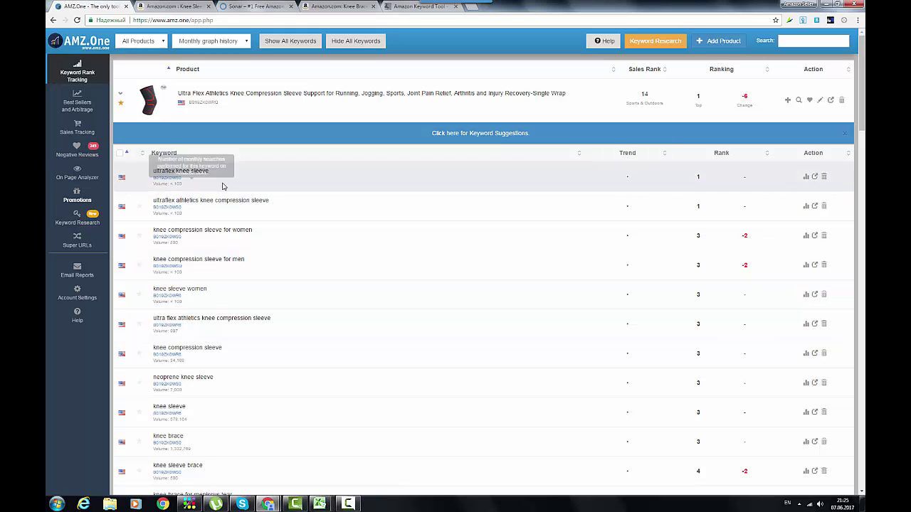
scroll(686, 341, down, 4)
scroll(687, 341, down, 5)
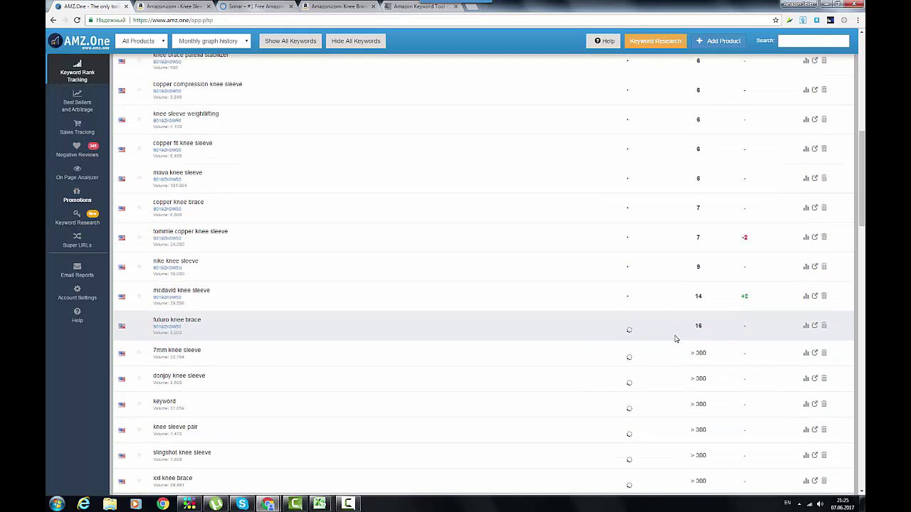
scroll(691, 220, up, 5)
scroll(695, 109, up, 2)
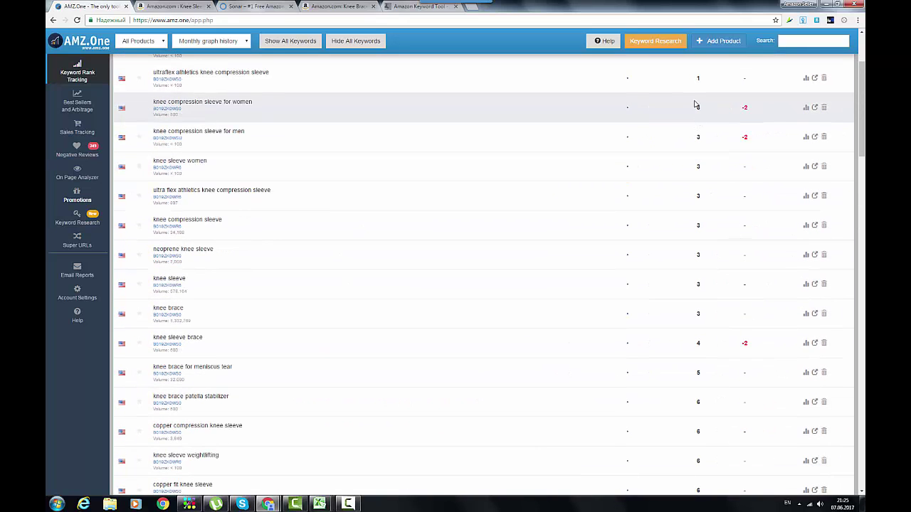
scroll(677, 269, up, 1)
scroll(678, 278, down, 2)
scroll(678, 281, down, 4)
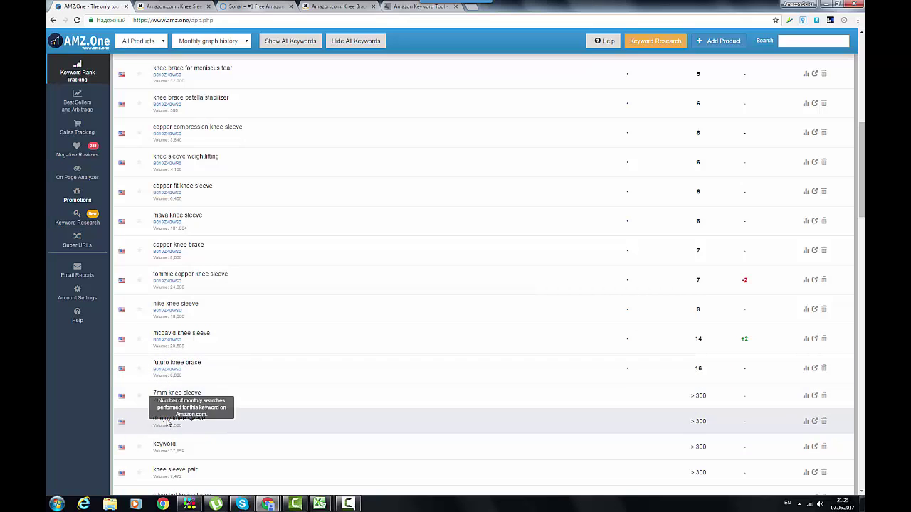
scroll(160, 407, down, 1)
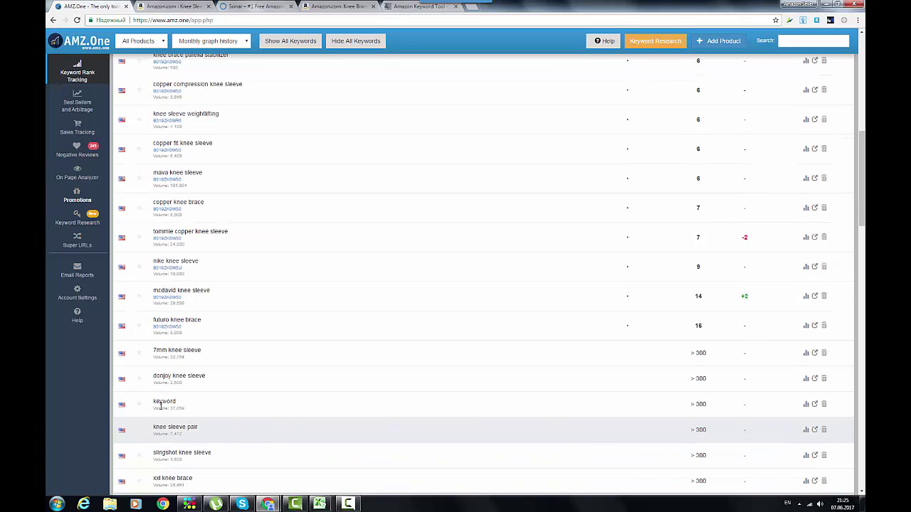